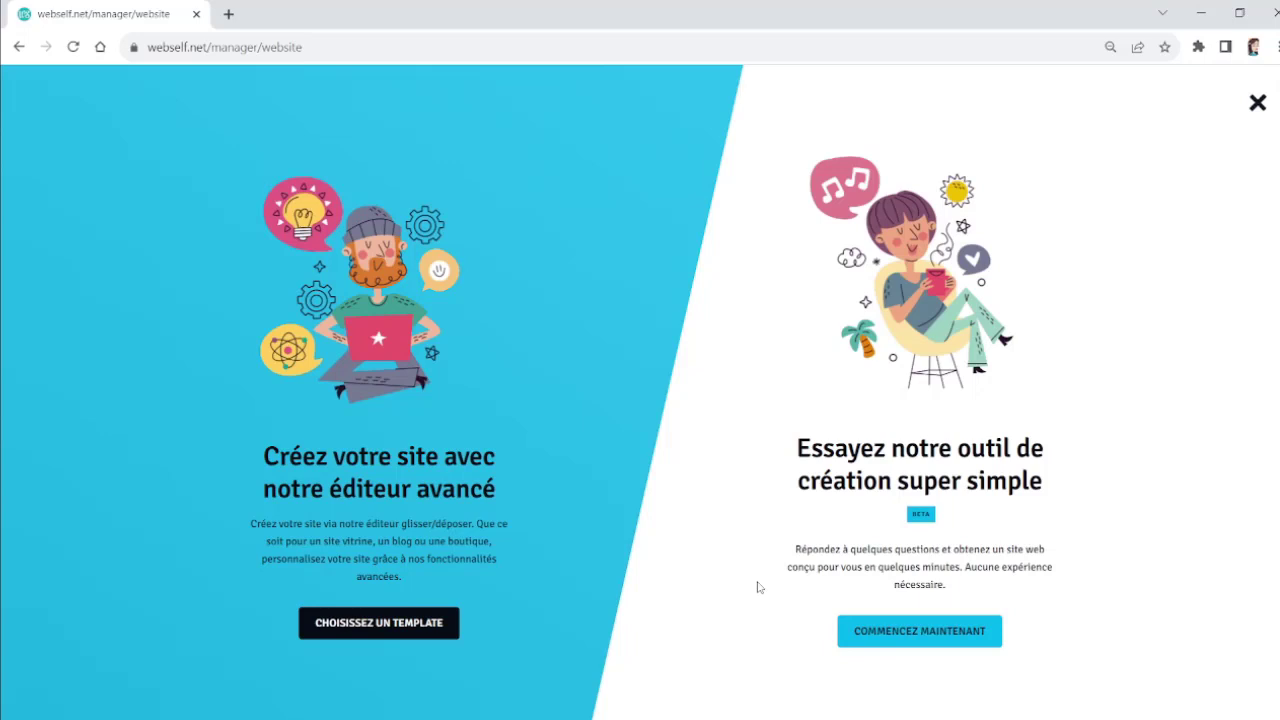
# Step: Start the simple site creation tool and preview the available site types
pyautogui.click(947, 652)
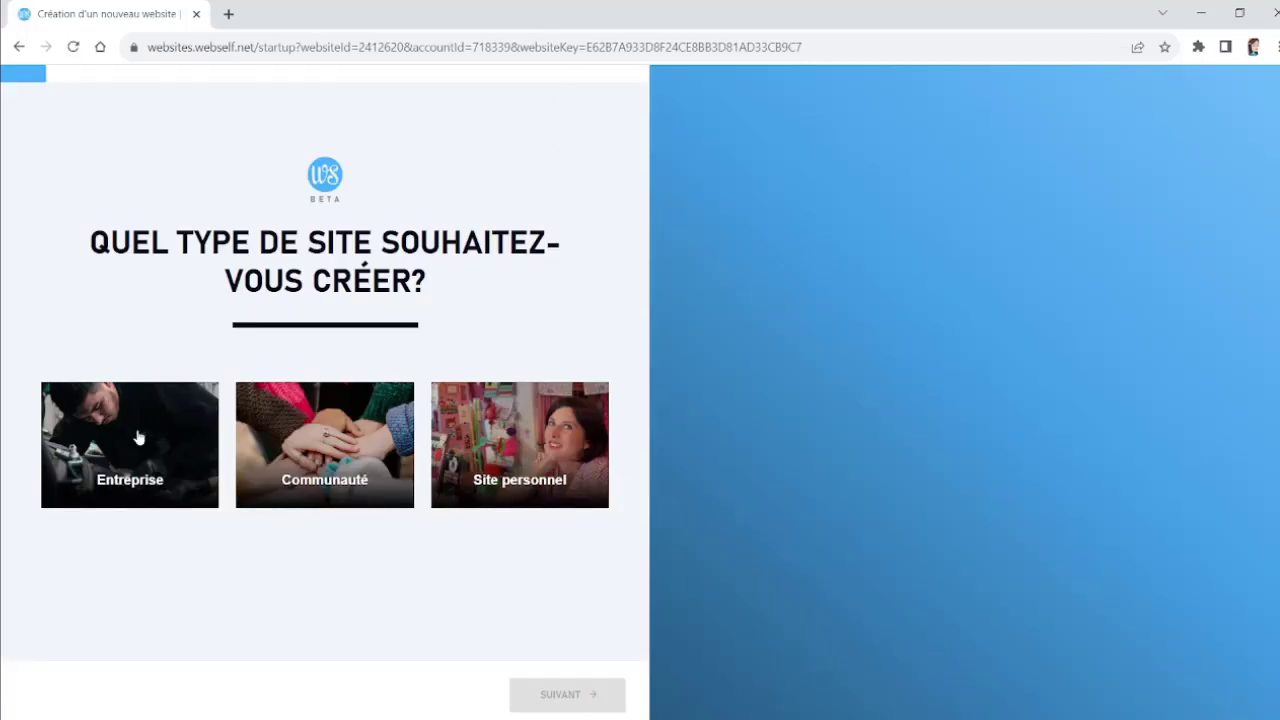
pyautogui.moveTo(100, 490)
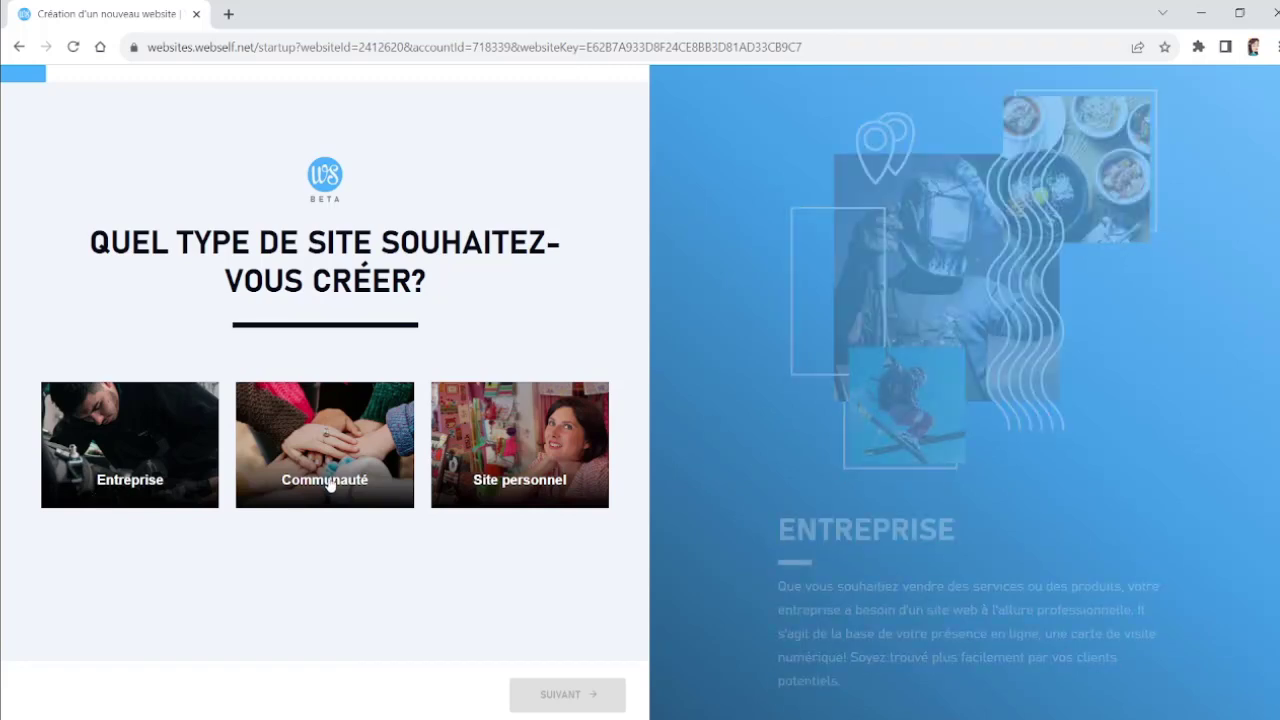
pyautogui.moveTo(330, 485)
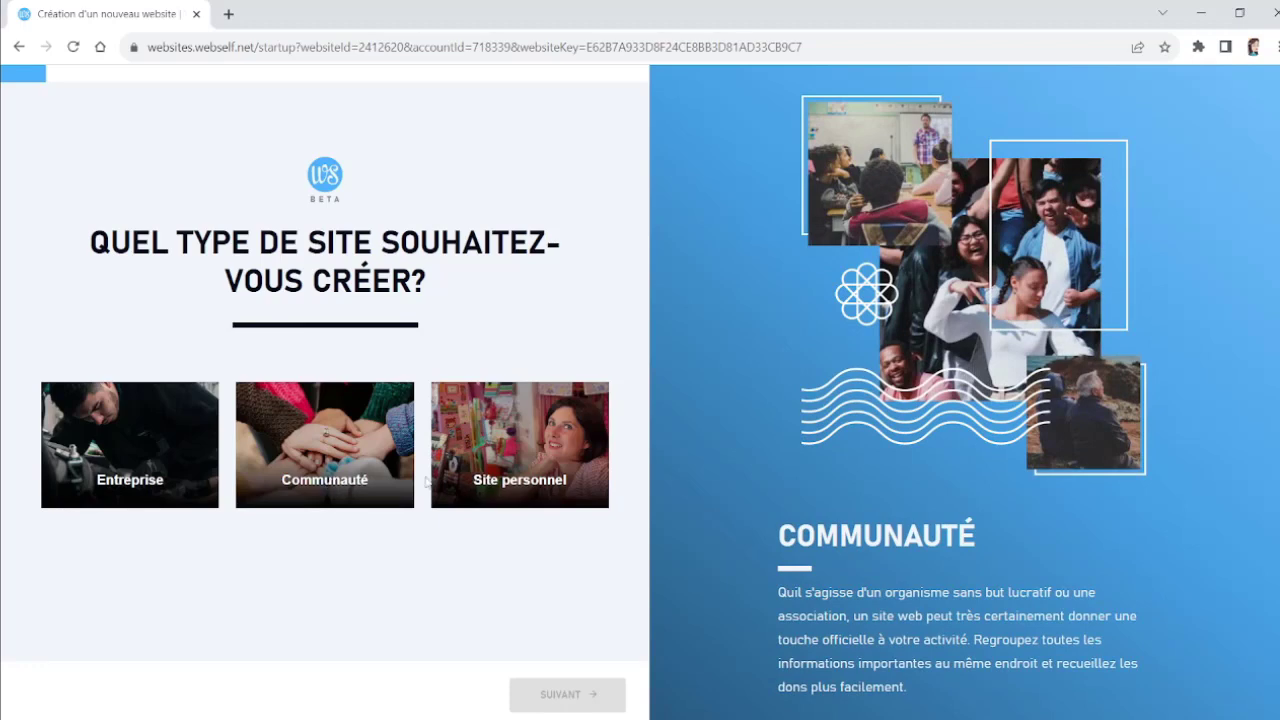
pyautogui.moveTo(510, 484)
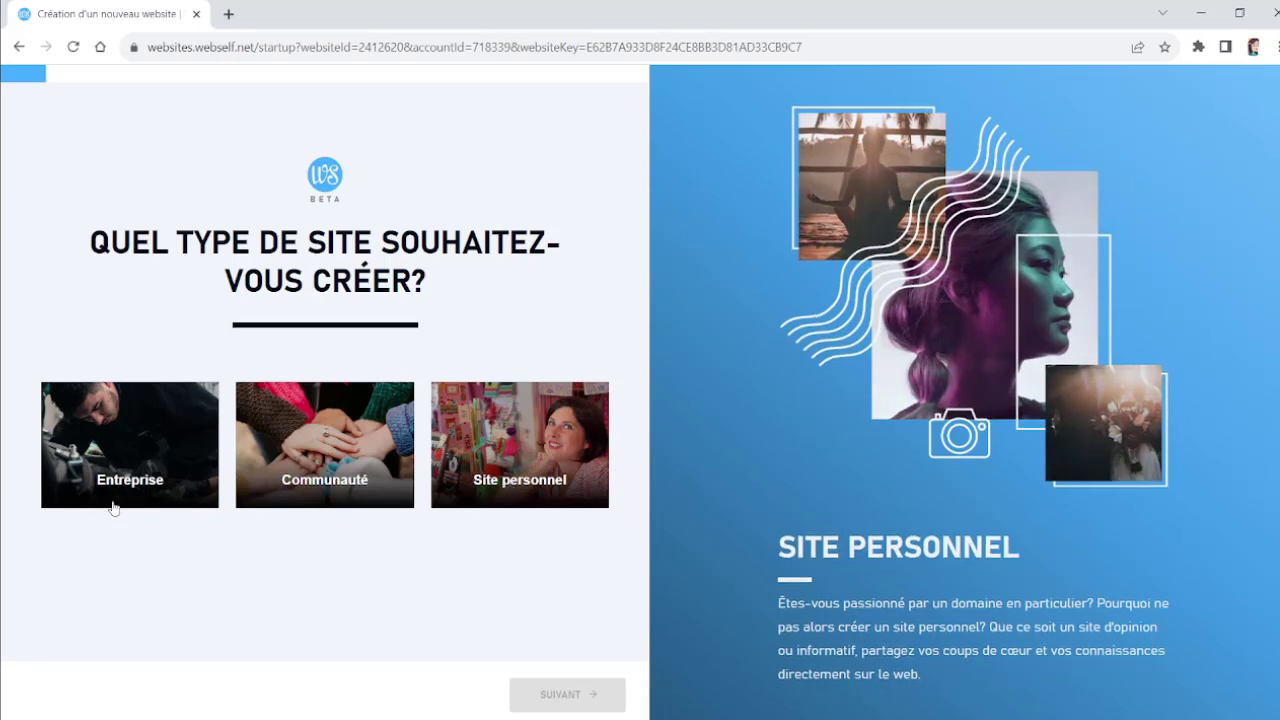
pyautogui.moveTo(141, 477)
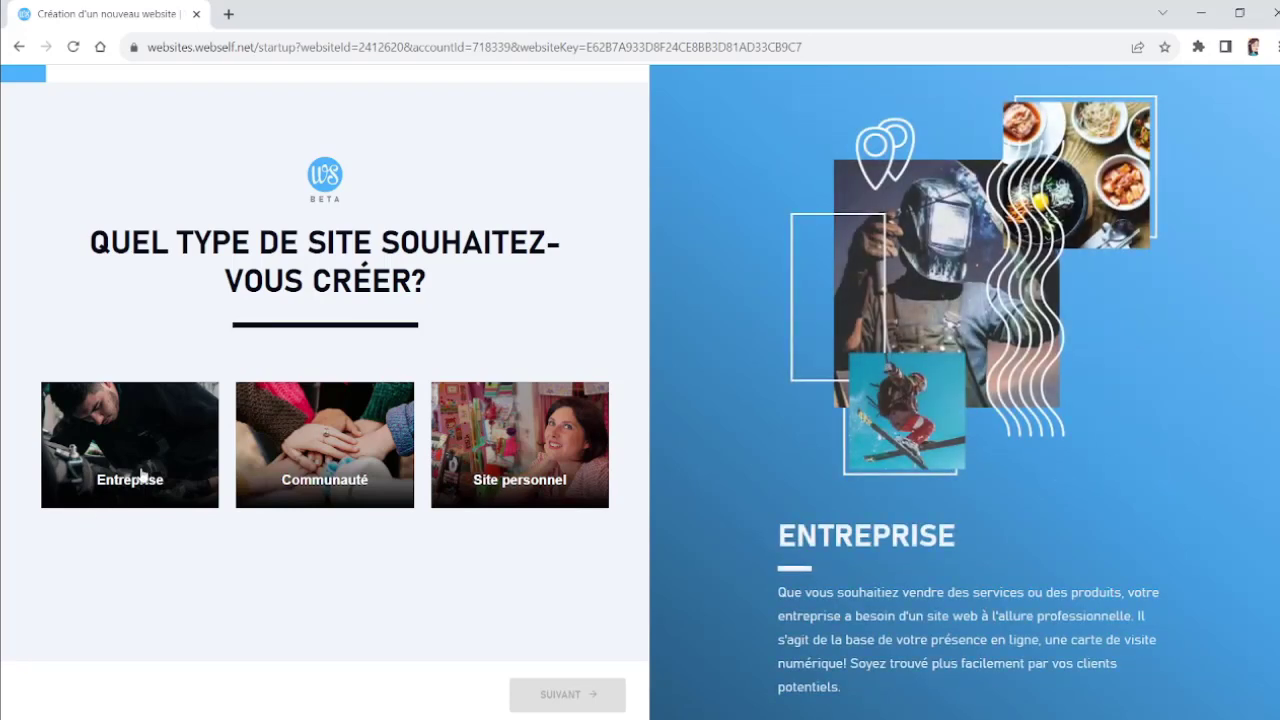
# Step: Choose an Entreprise site of type Restaurants and continue
pyautogui.click(141, 477)
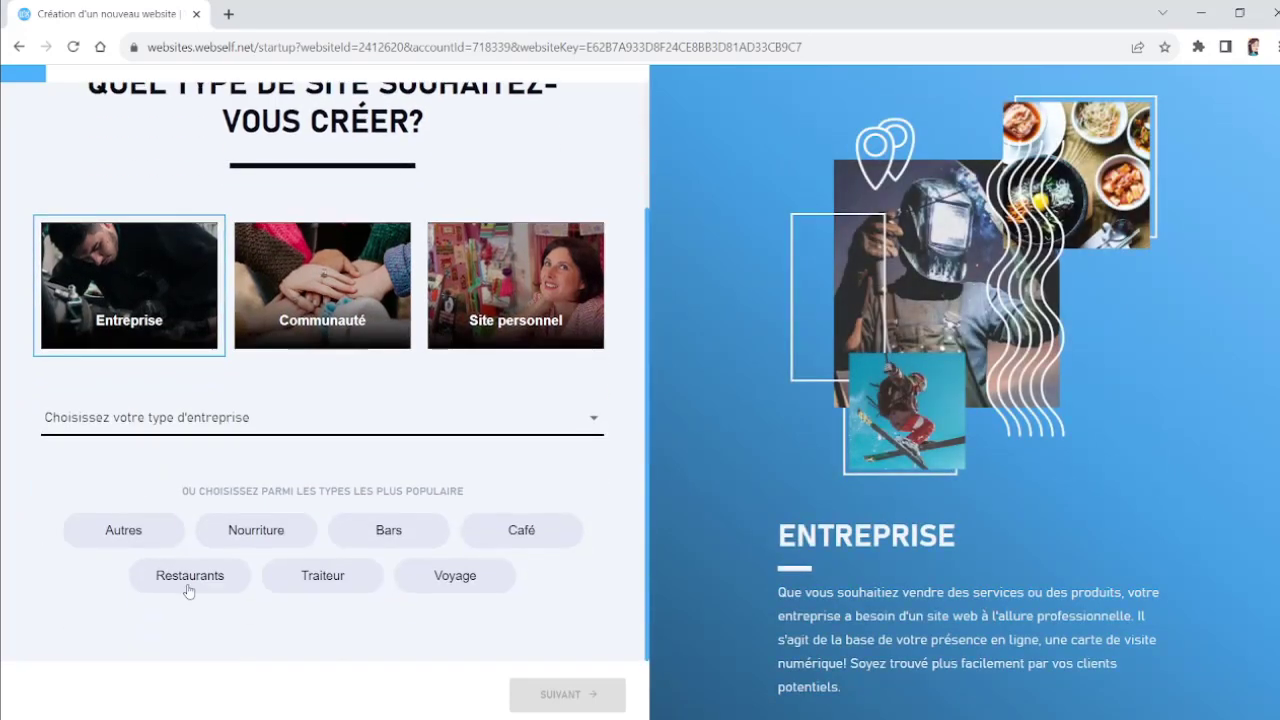
pyautogui.click(189, 588)
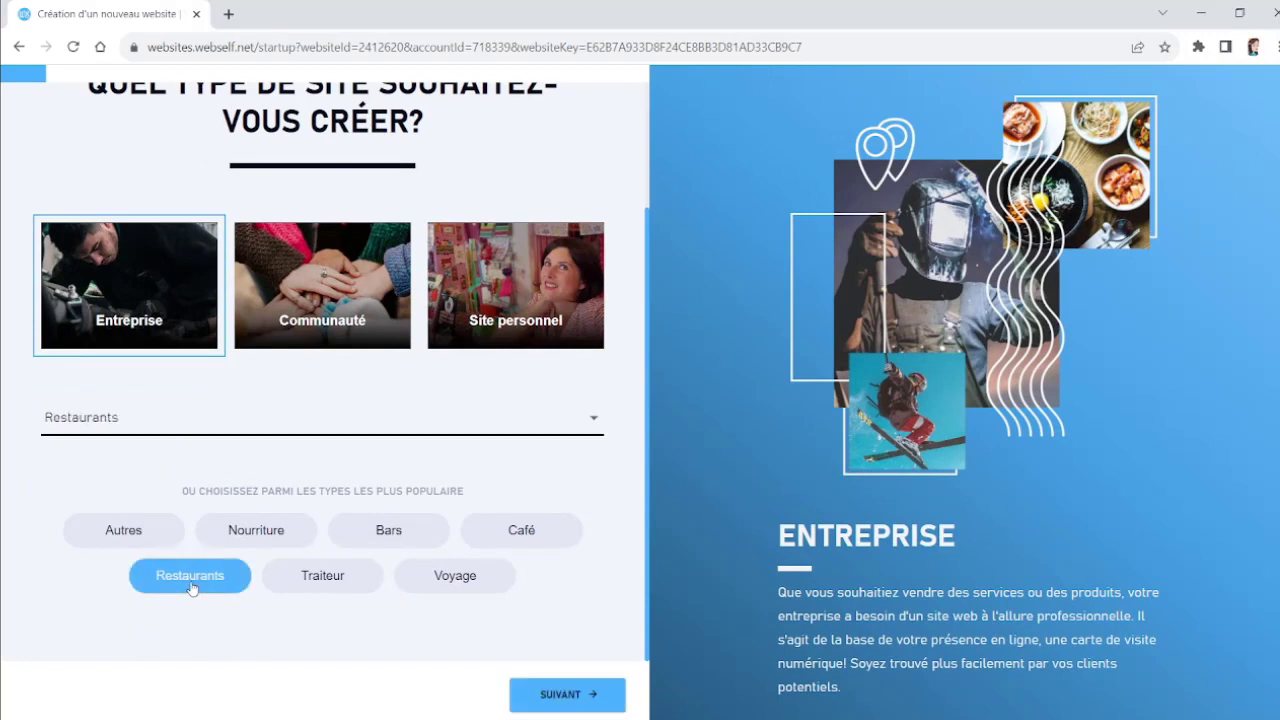
pyautogui.click(570, 694)
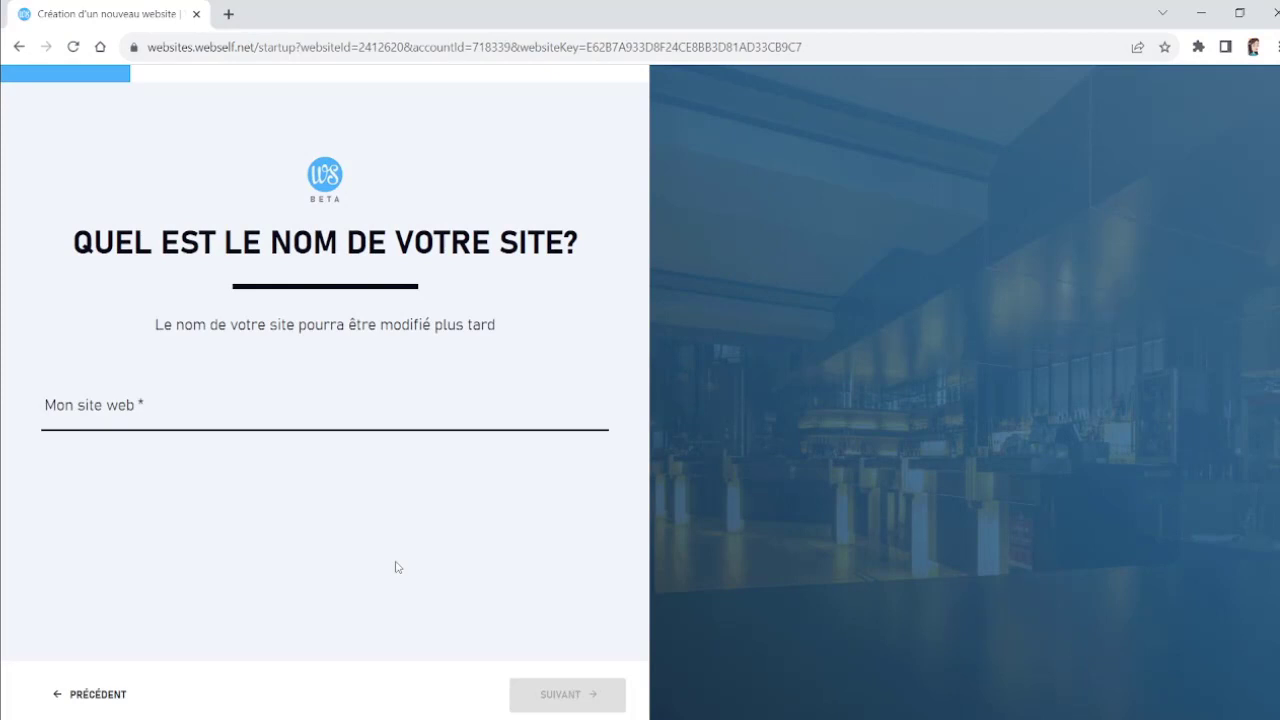
# Step: Name the website Chez Franky and continue
pyautogui.click(45, 407)
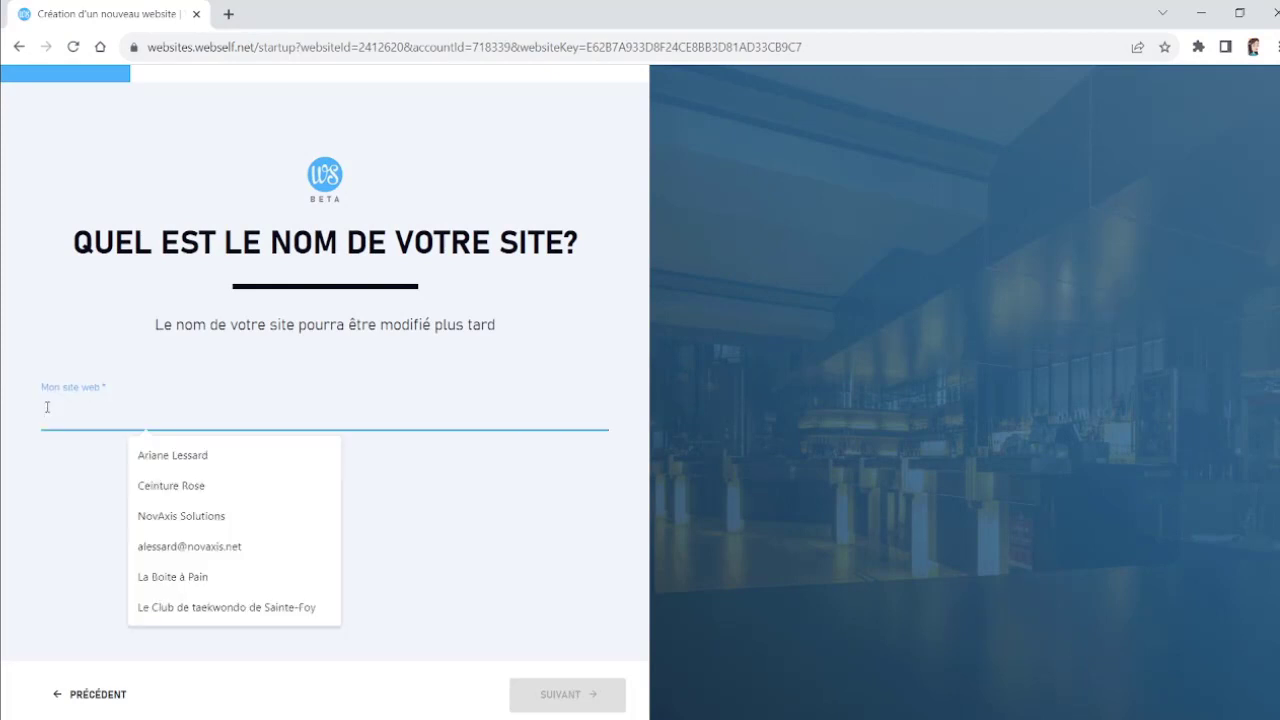
pyautogui.write('L')
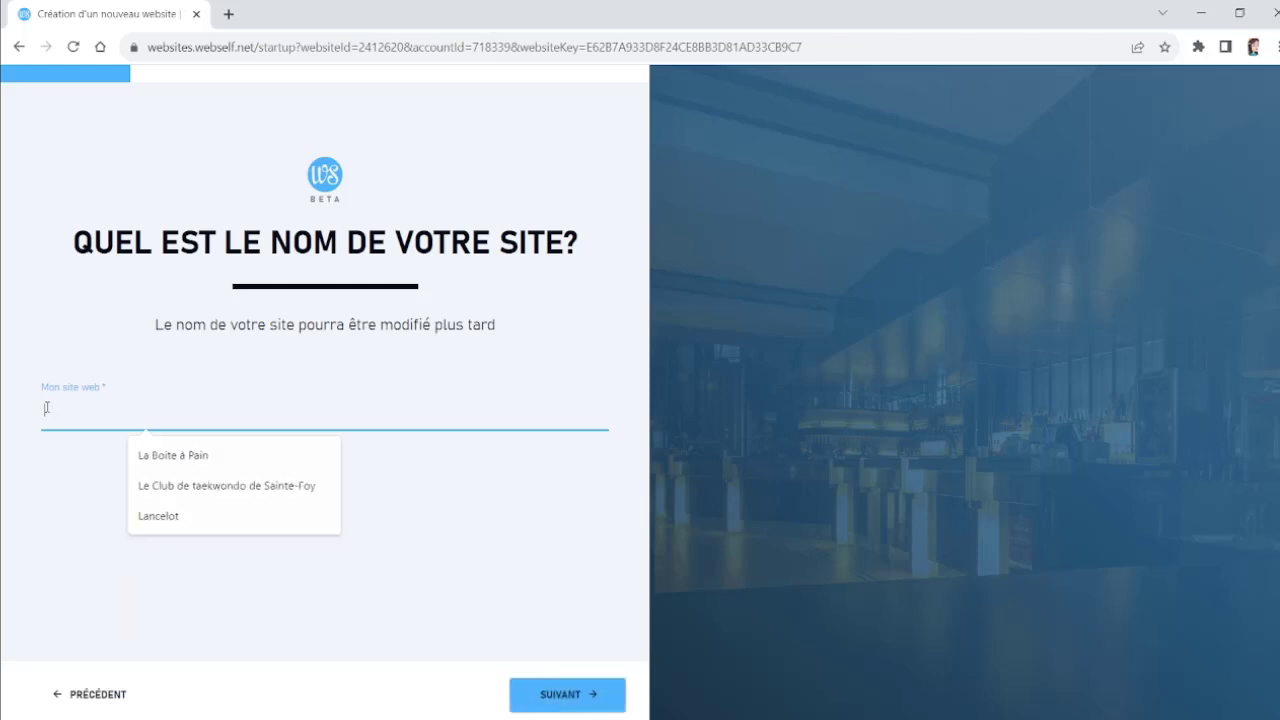
pyautogui.press('BackSpace')
pyautogui.write('Chez Franky')
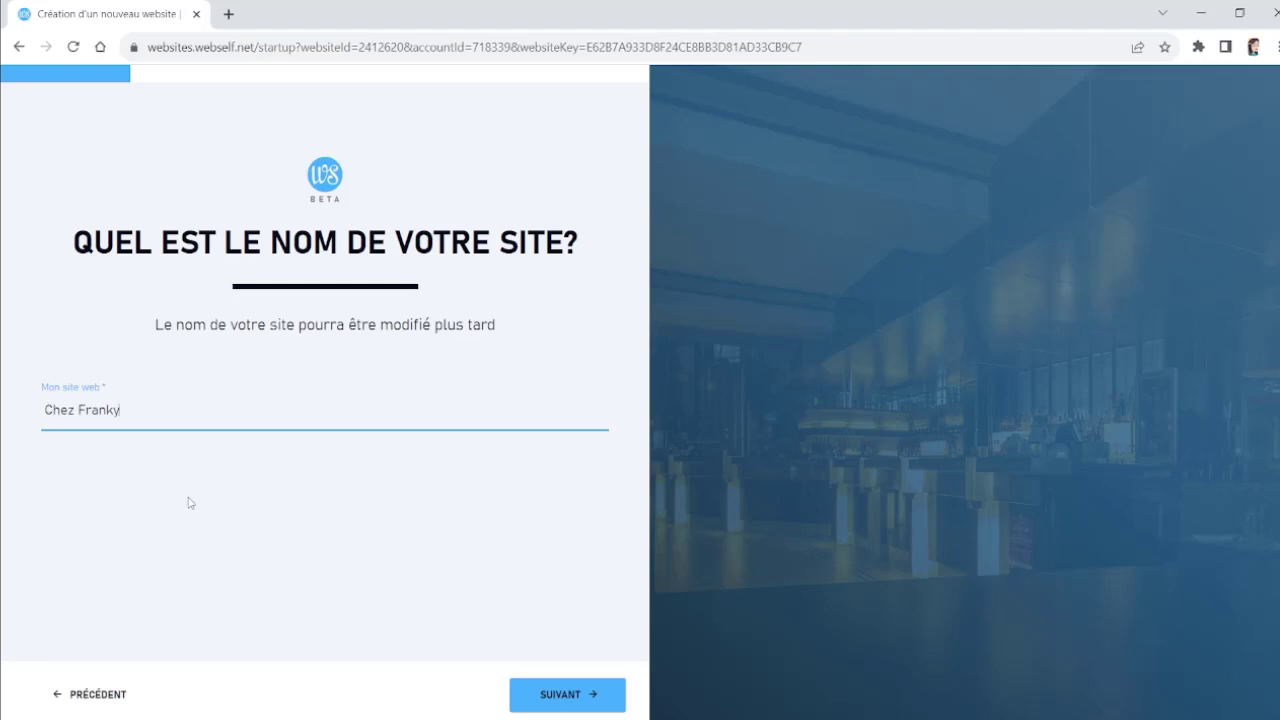
pyautogui.click(547, 696)
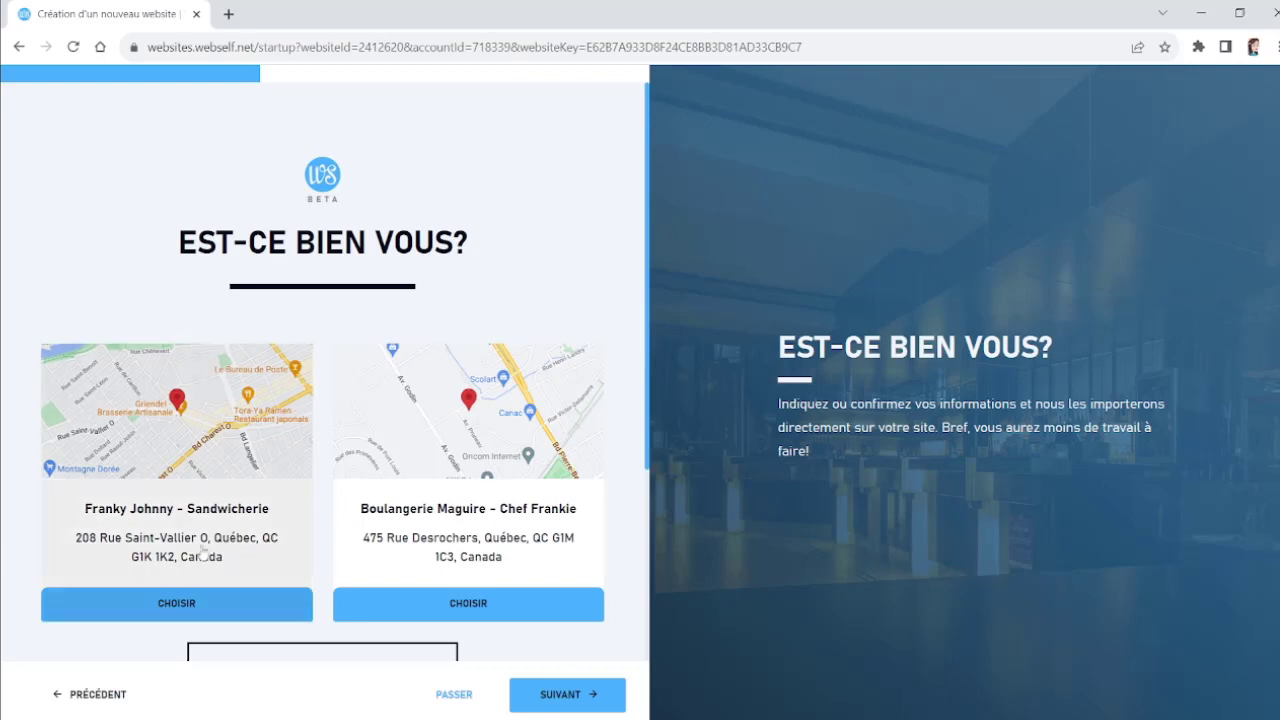
# Step: Select the Franky Johnny – Sandwicherie business listing and accept its contact details
pyautogui.click(202, 608)
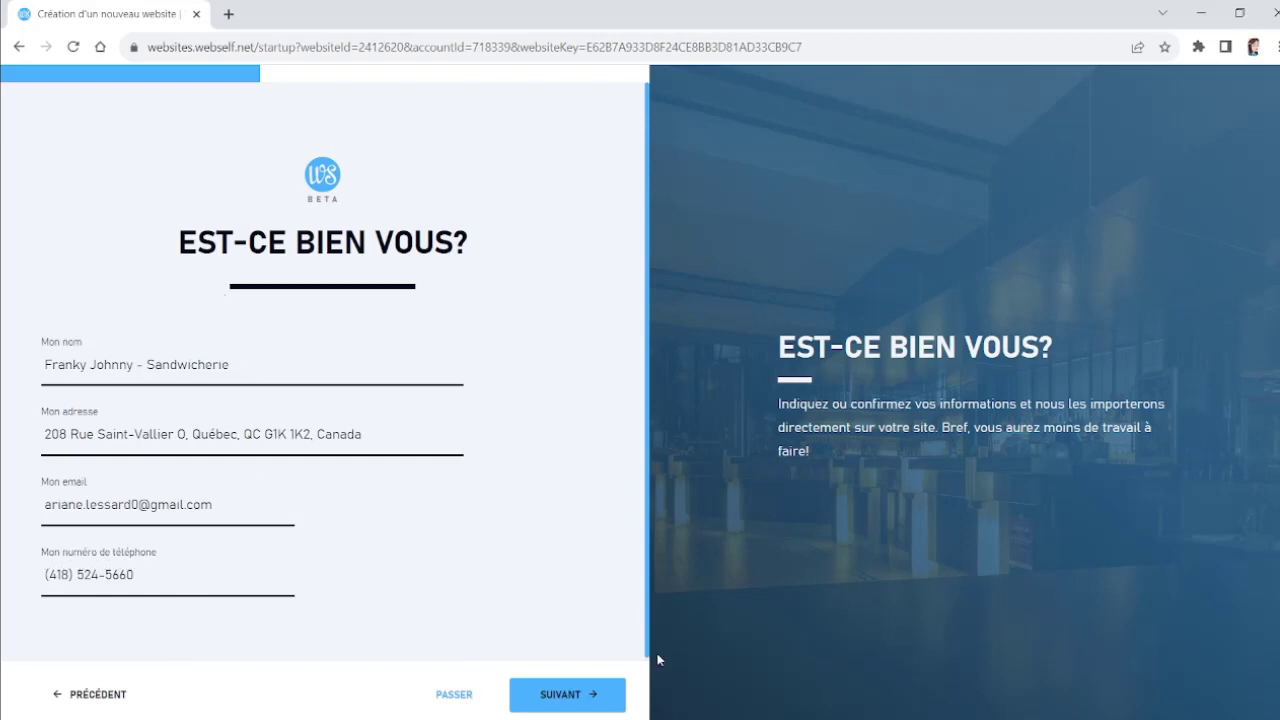
pyautogui.click(600, 692)
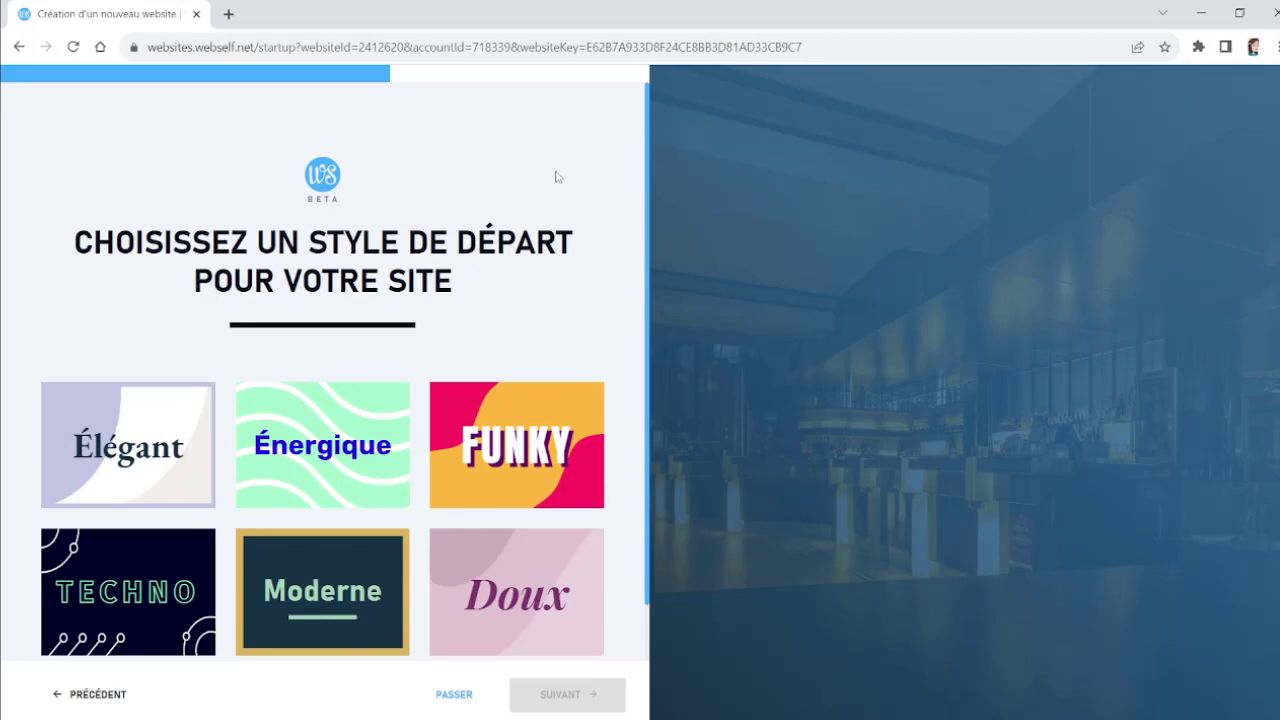
# Step: Preview the starting styles, choose Funky and continue
pyautogui.moveTo(104, 460)
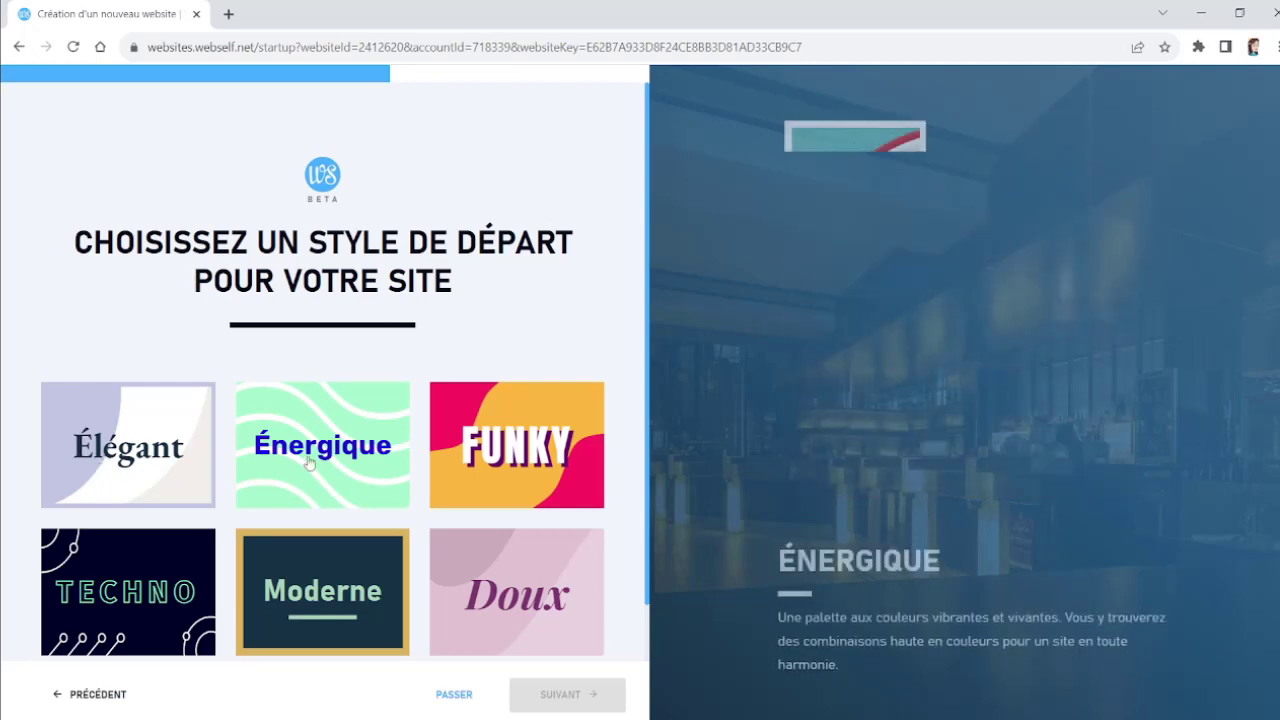
pyautogui.moveTo(560, 455)
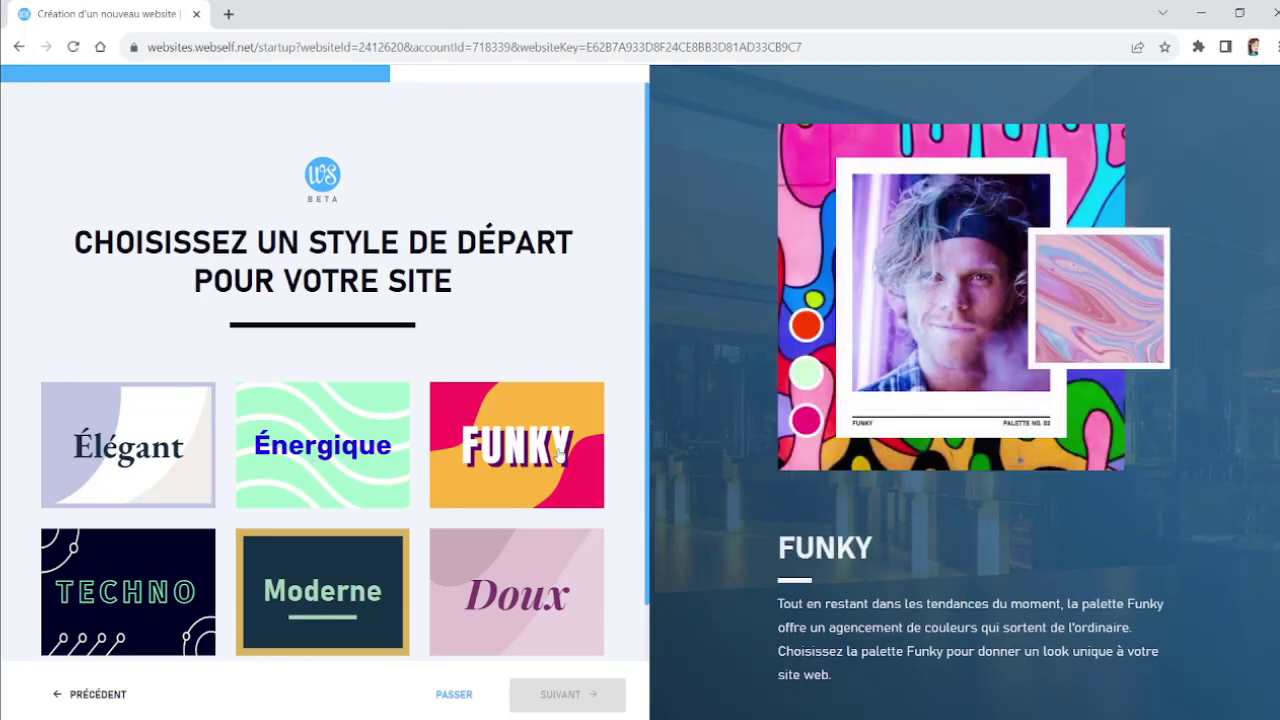
pyautogui.moveTo(66, 628)
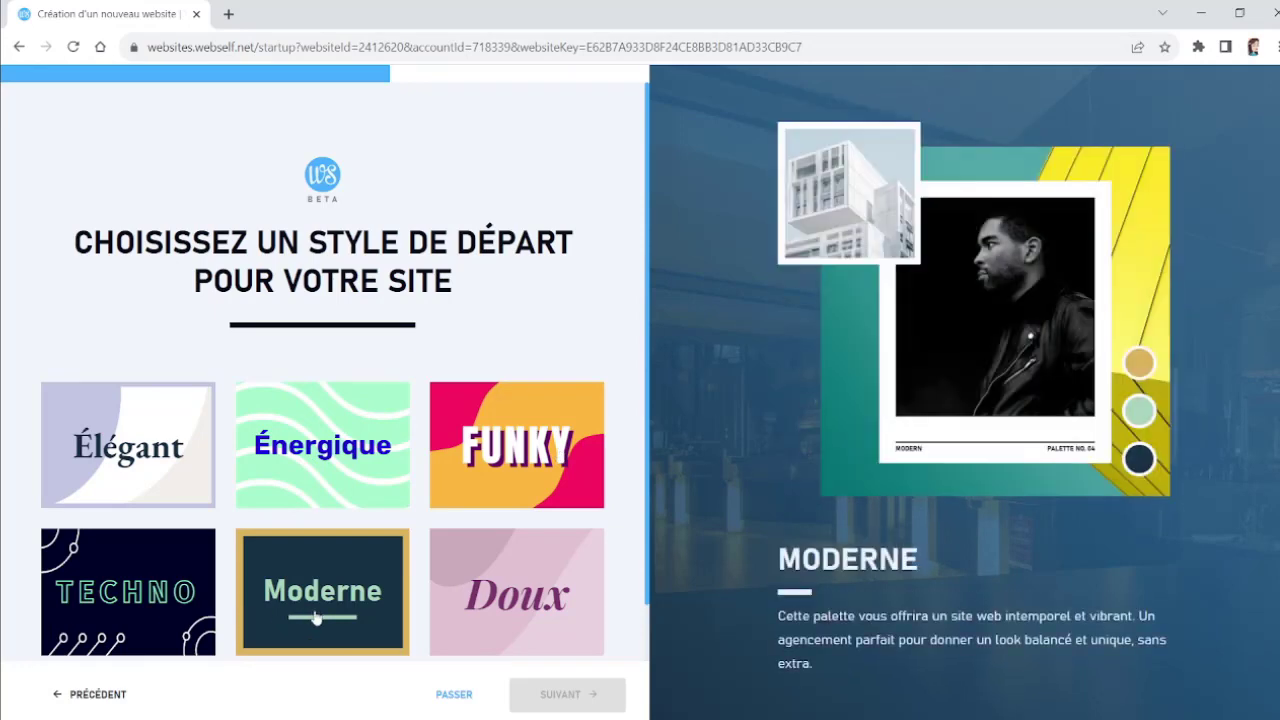
pyautogui.moveTo(485, 593)
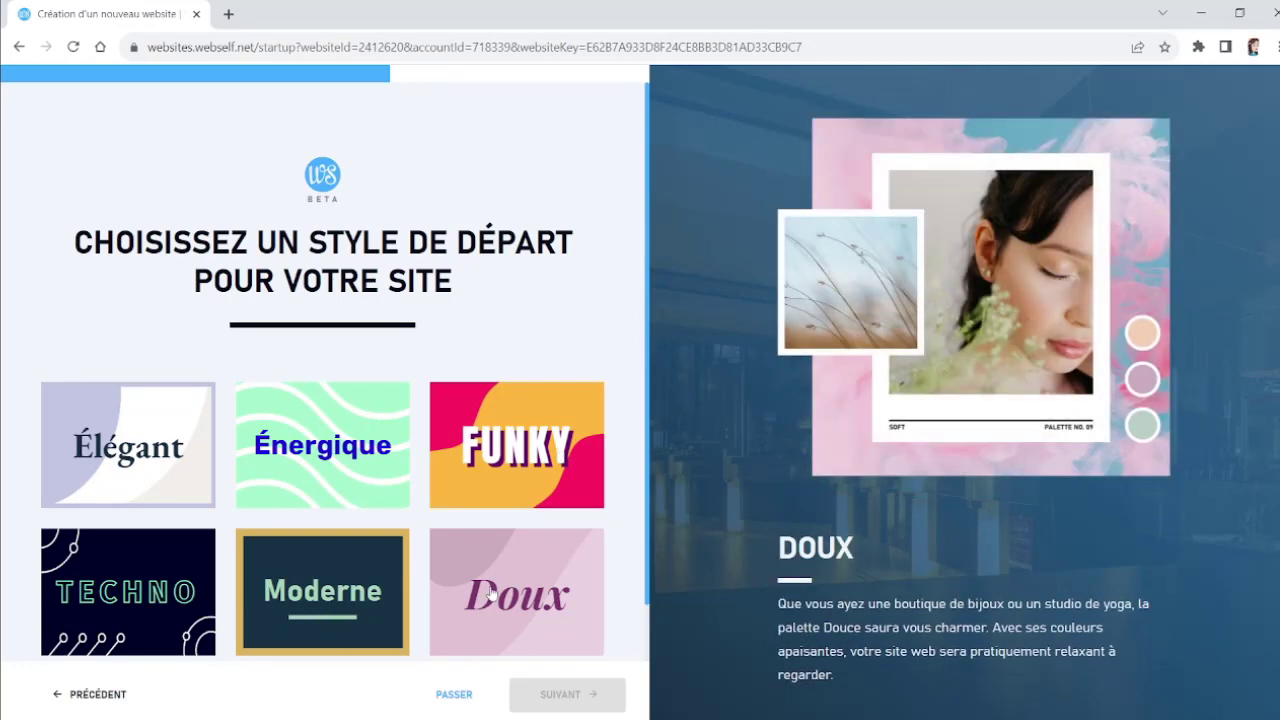
pyautogui.click(527, 460)
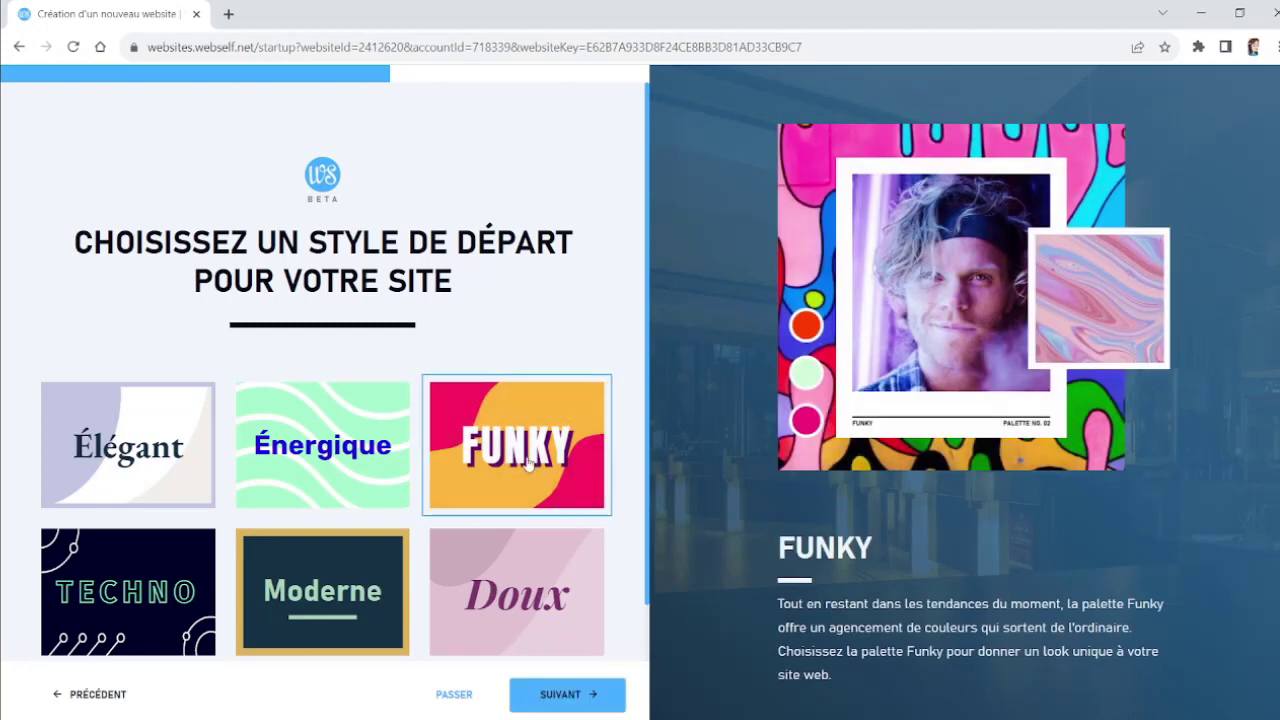
pyautogui.click(588, 692)
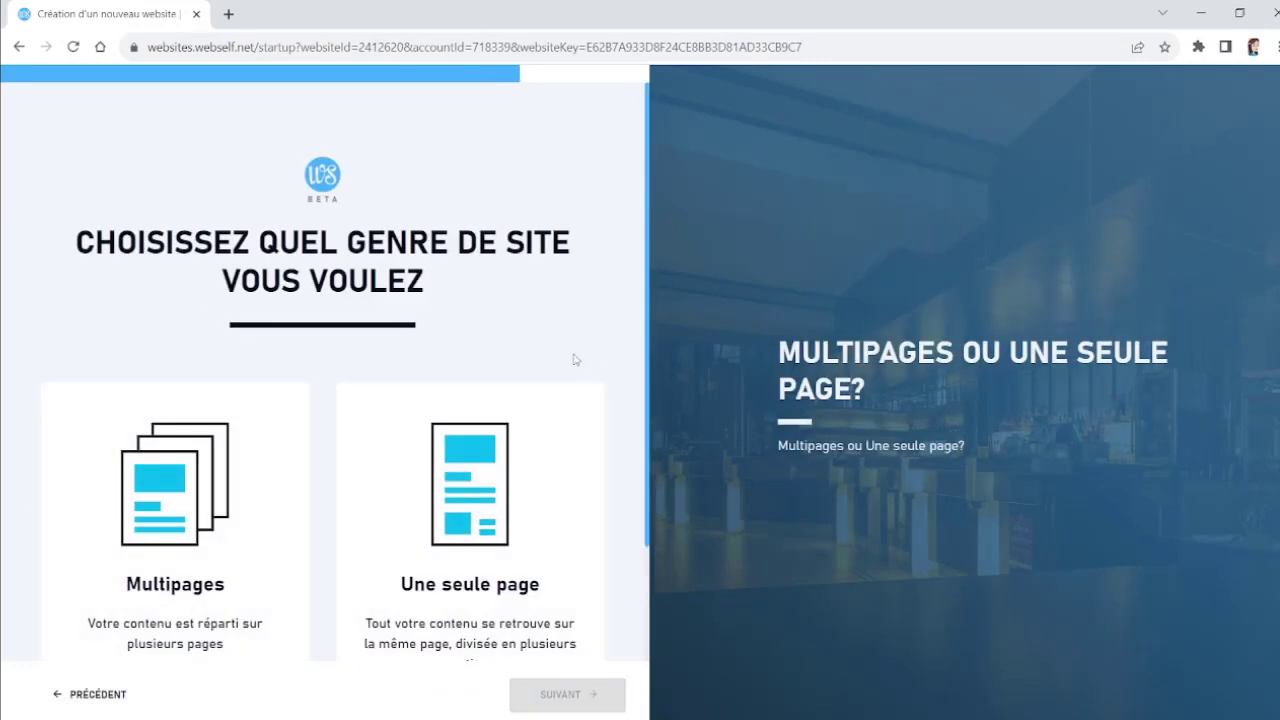
# Step: Choose the single-page (Une seule page) site layout and continue to the editor
pyautogui.scroll(-1, 540, 331)
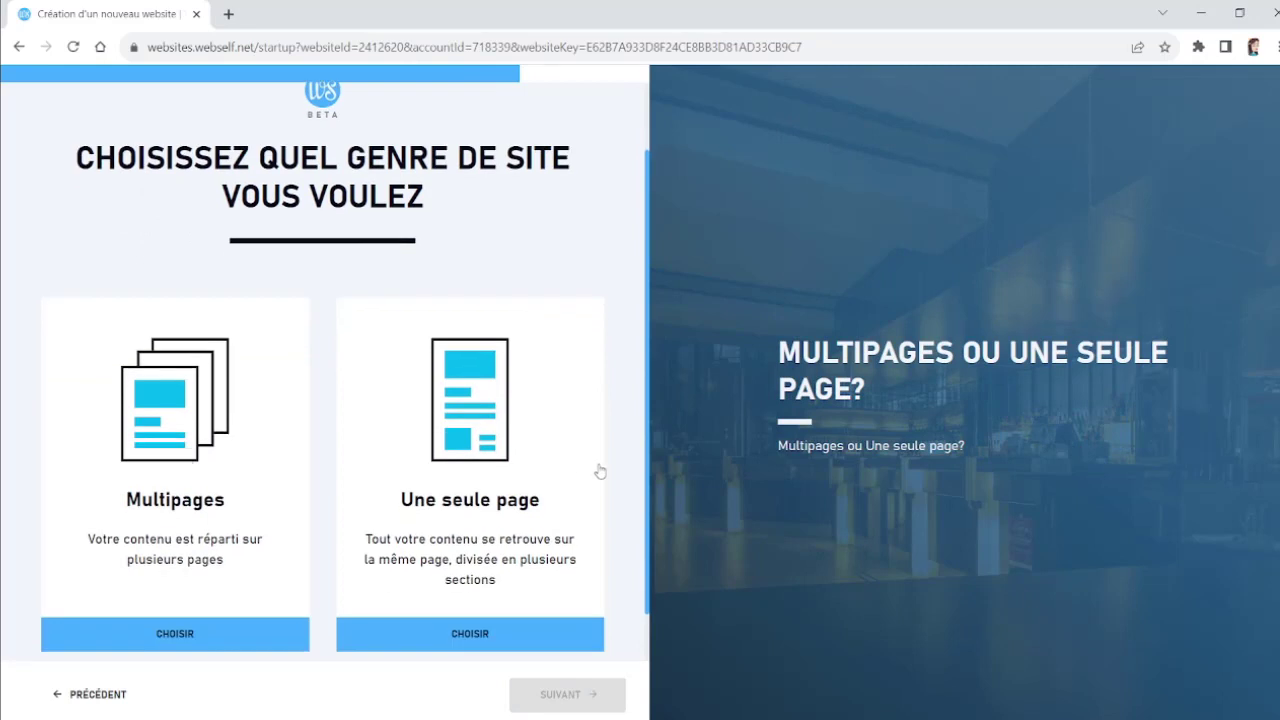
pyautogui.scroll(-1, 539, 471)
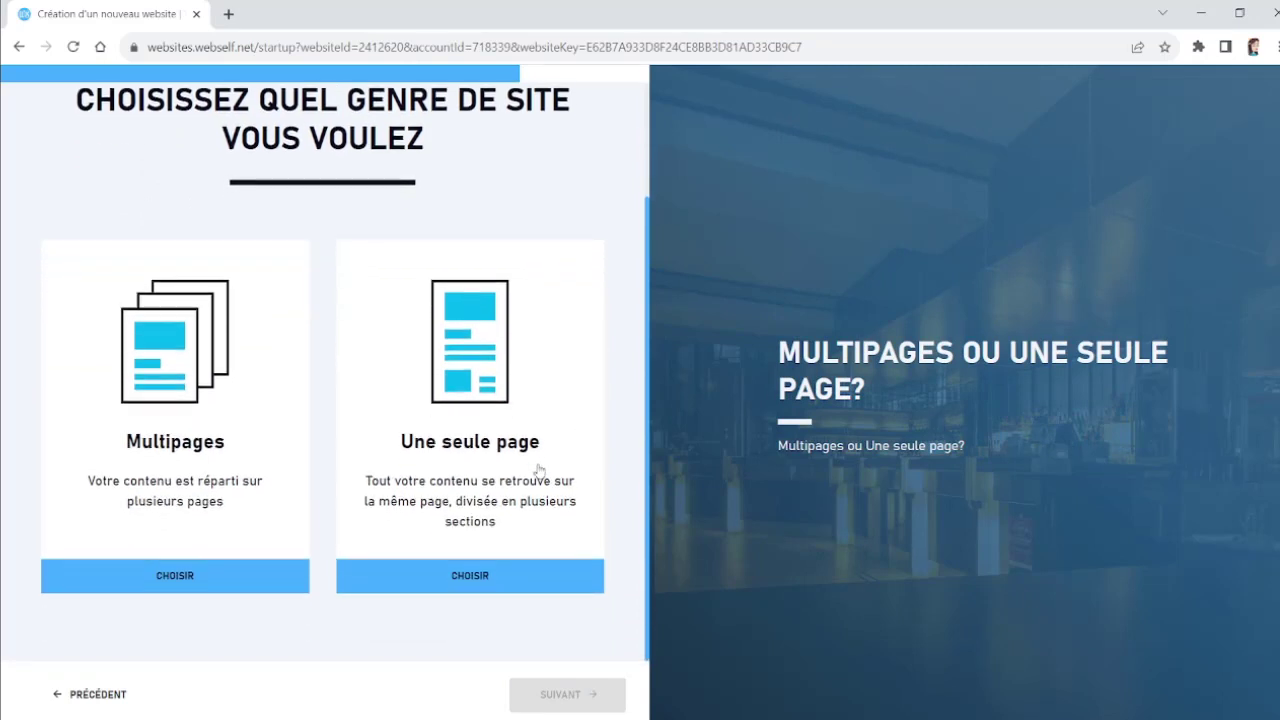
pyautogui.scroll(1, 531, 491)
pyautogui.scroll(-1, 528, 514)
pyautogui.click(493, 576)
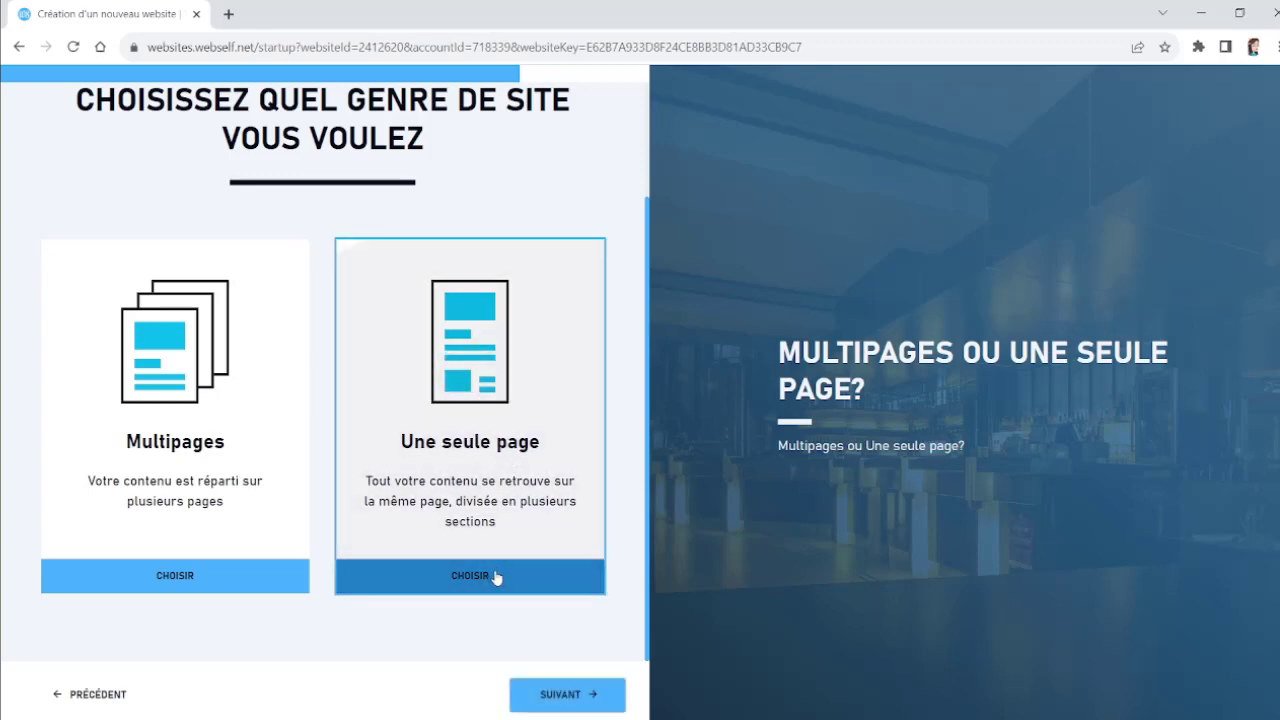
pyautogui.click(577, 697)
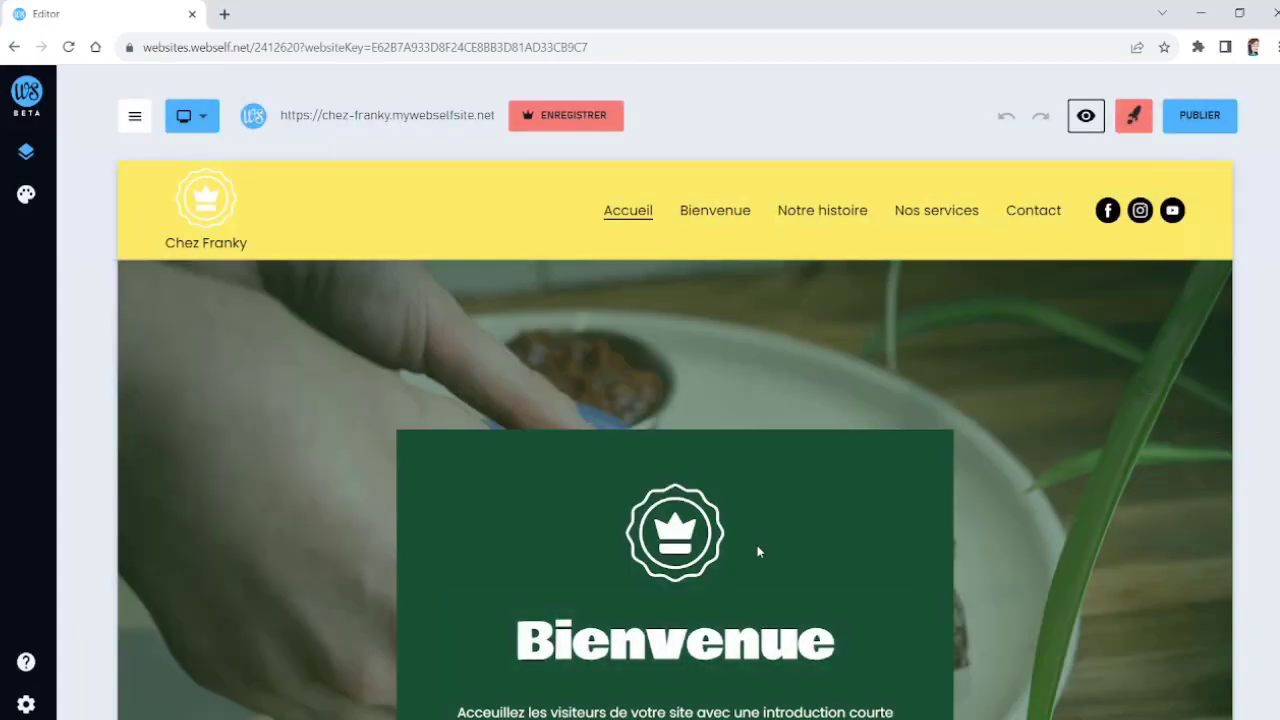
# Step: Review the generated site and open the header's menu options
pyautogui.scroll(-3, 930, 412)
pyautogui.scroll(-15, 979, 405)
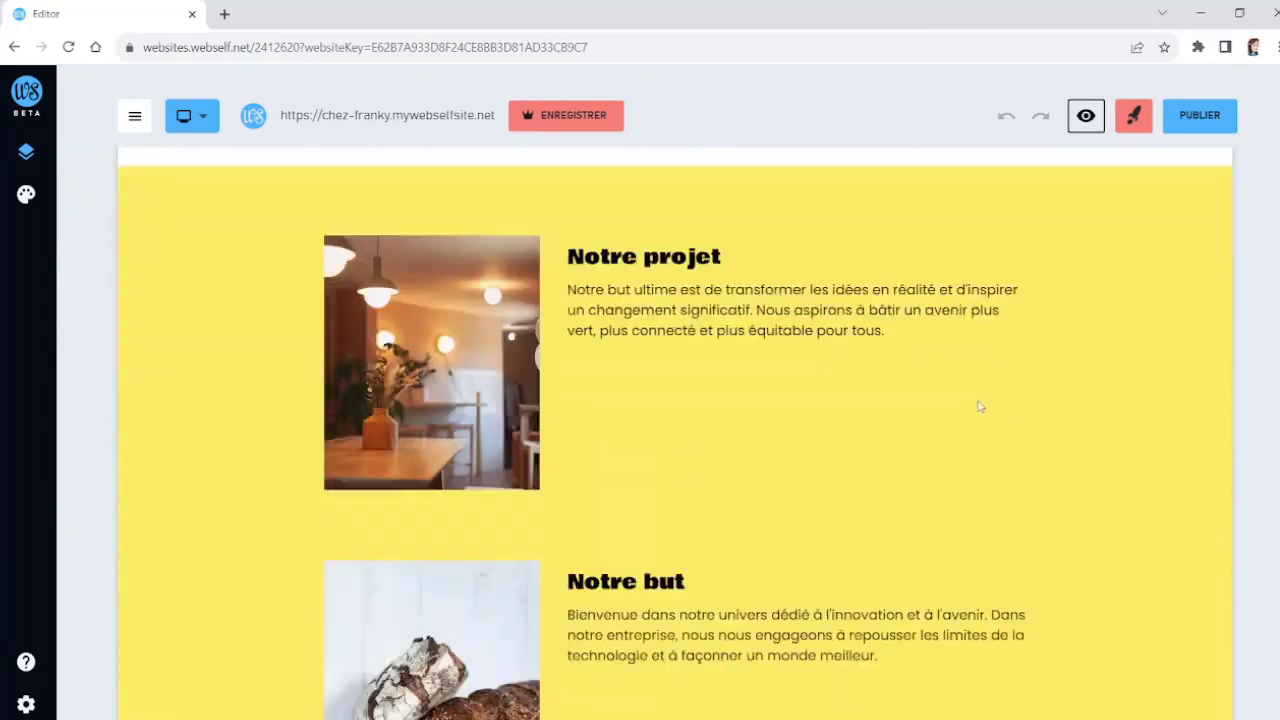
pyautogui.scroll(-10, 979, 405)
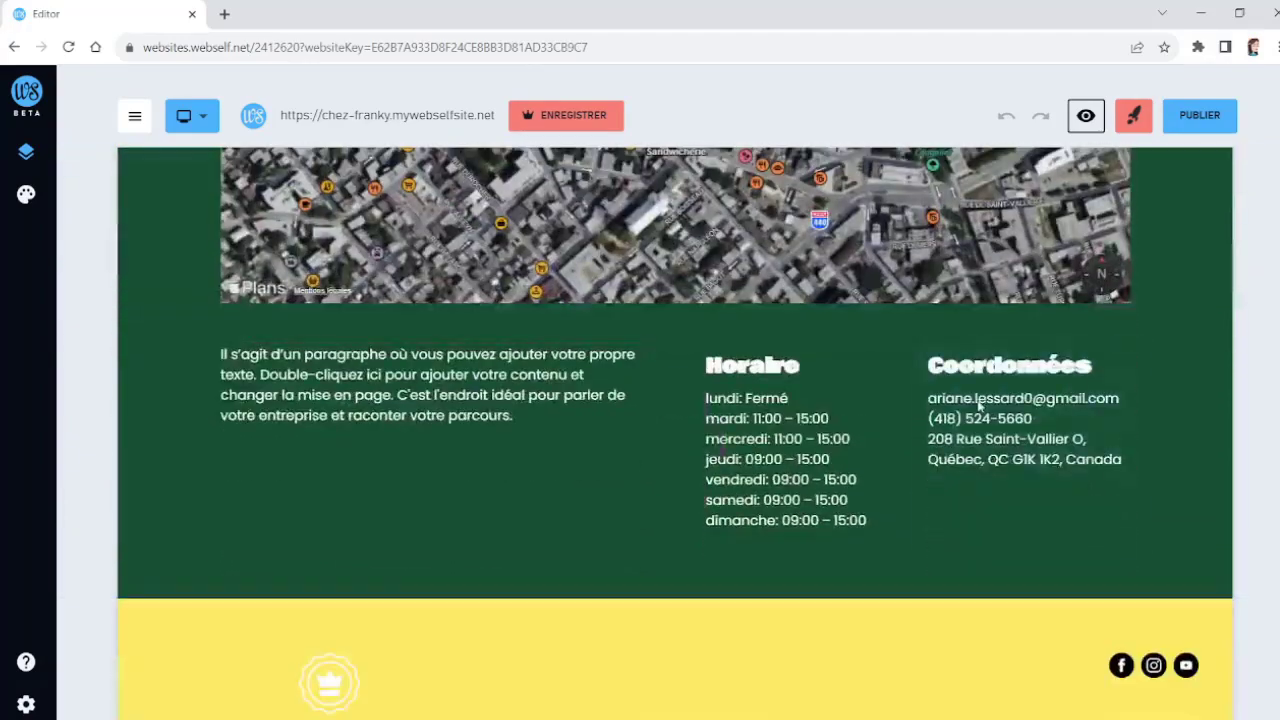
pyautogui.scroll(20, 979, 405)
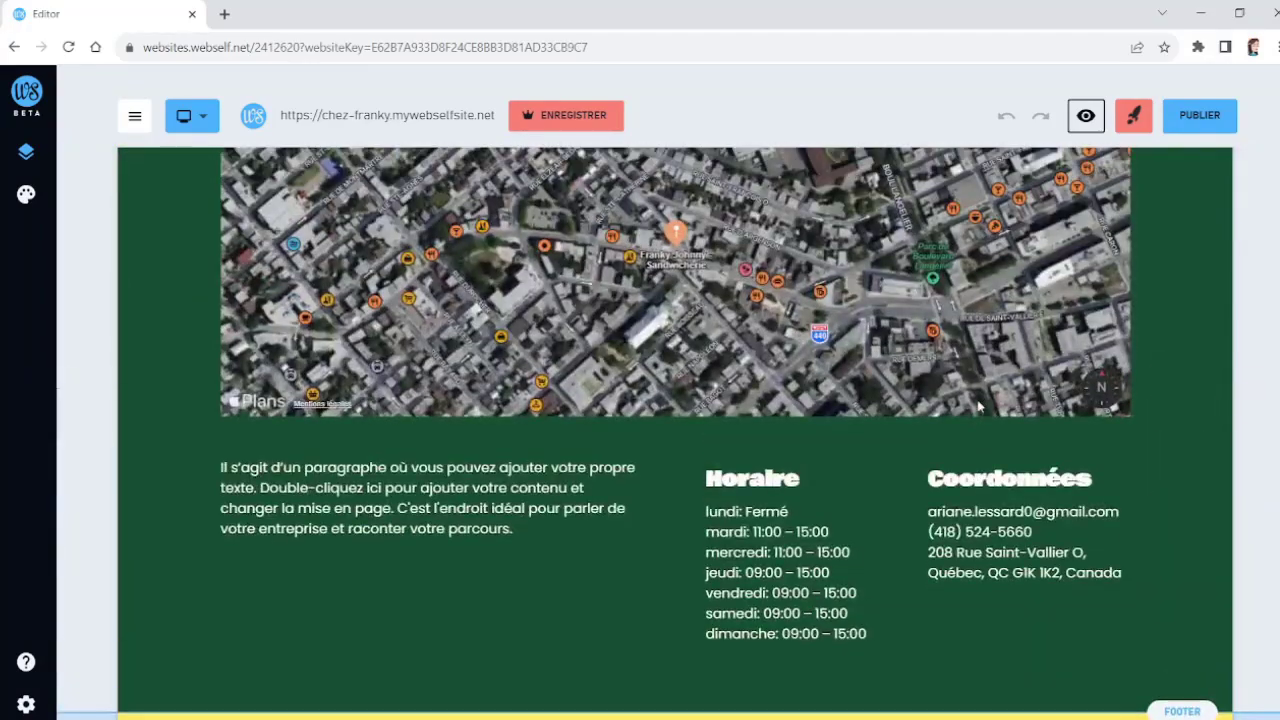
pyautogui.scroll(5, 979, 405)
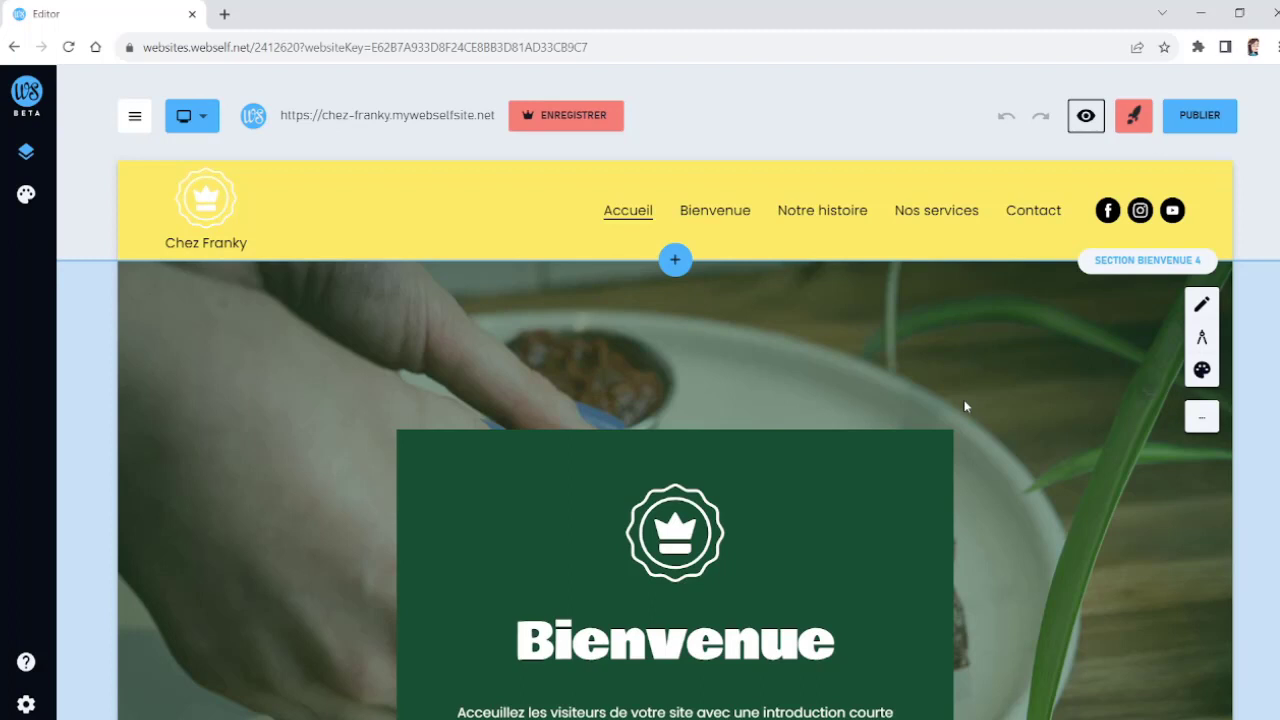
pyautogui.click(443, 209)
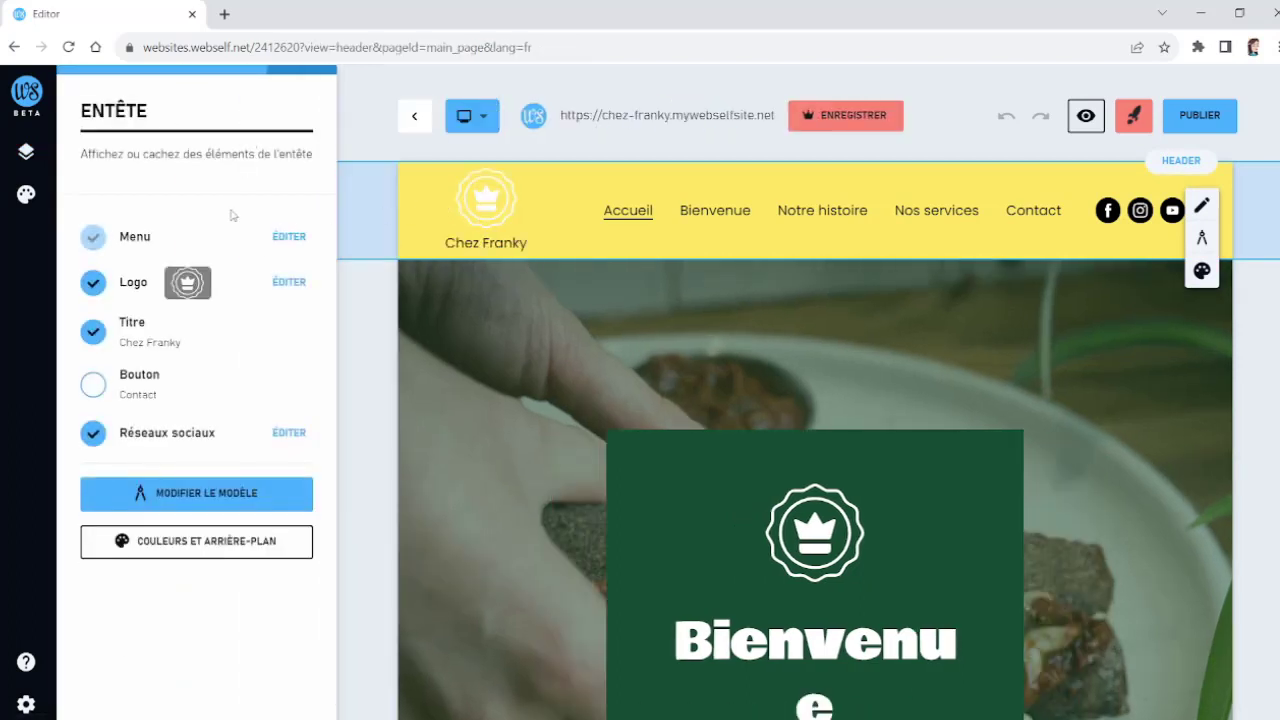
pyautogui.click(277, 239)
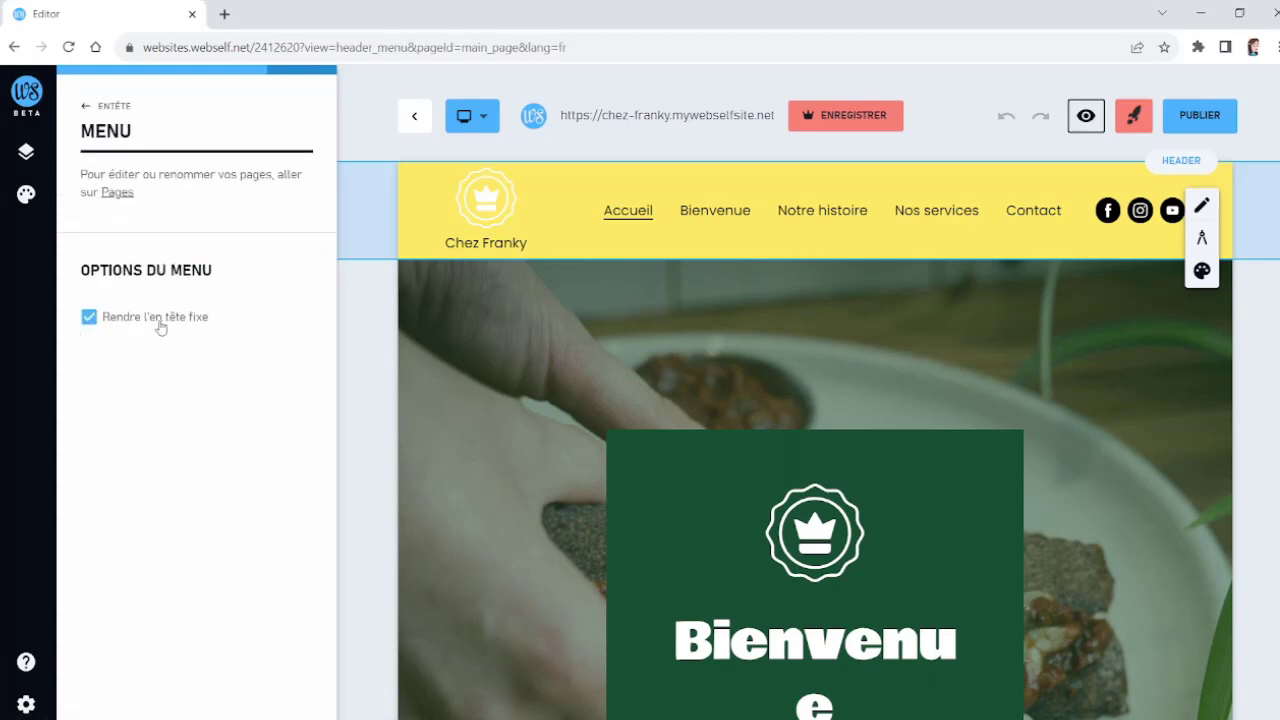
pyautogui.click(88, 108)
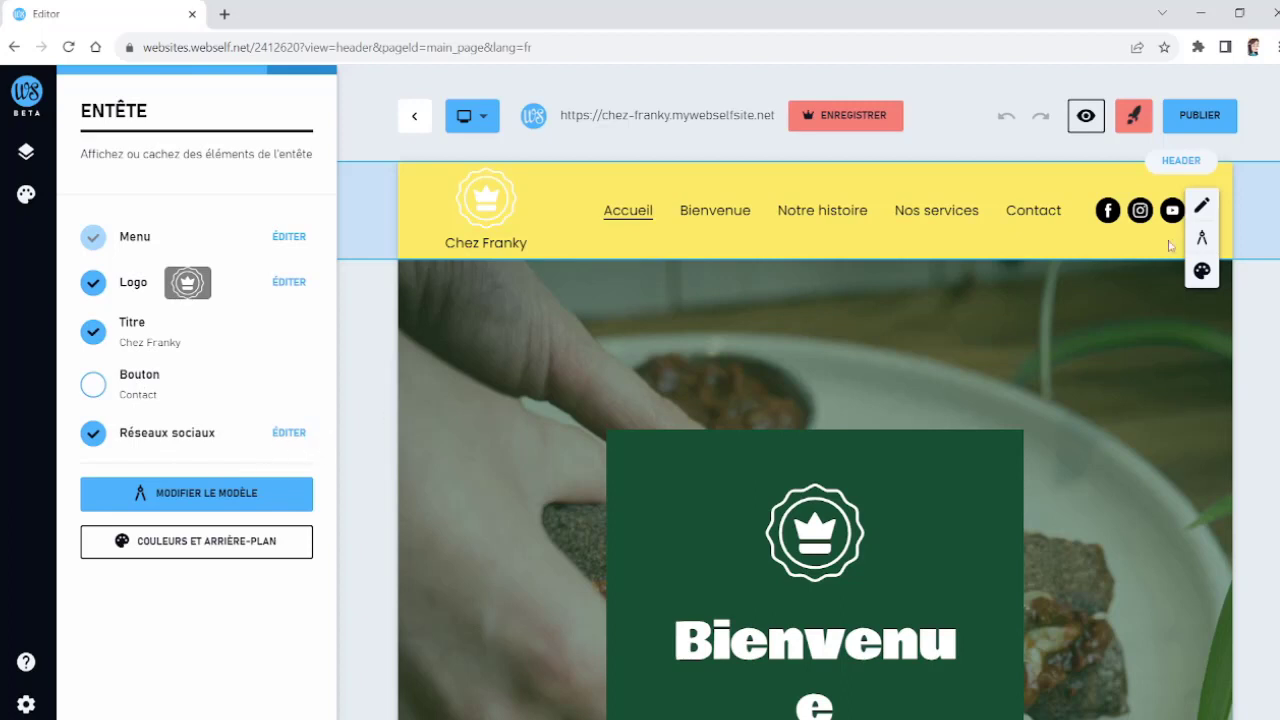
# Step: Change the header template to the single-row layout with logo, title and menu inline, and review its colour options
pyautogui.click(222, 500)
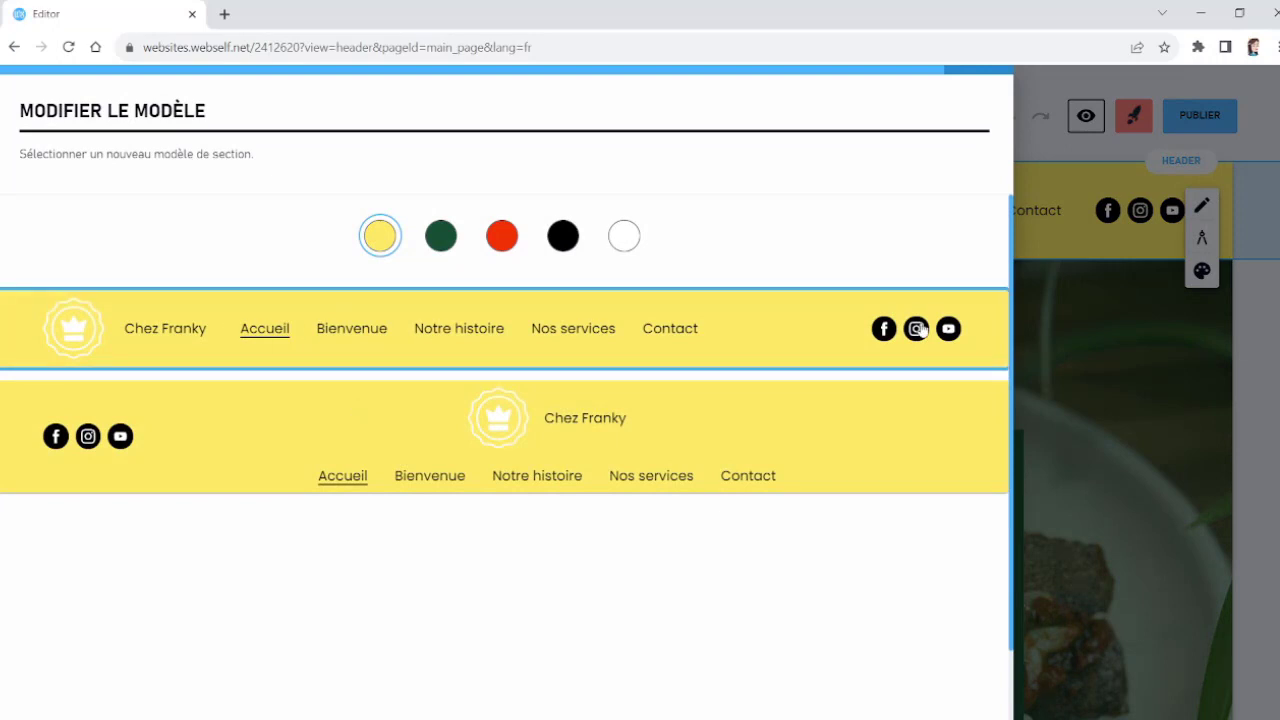
pyautogui.click(745, 333)
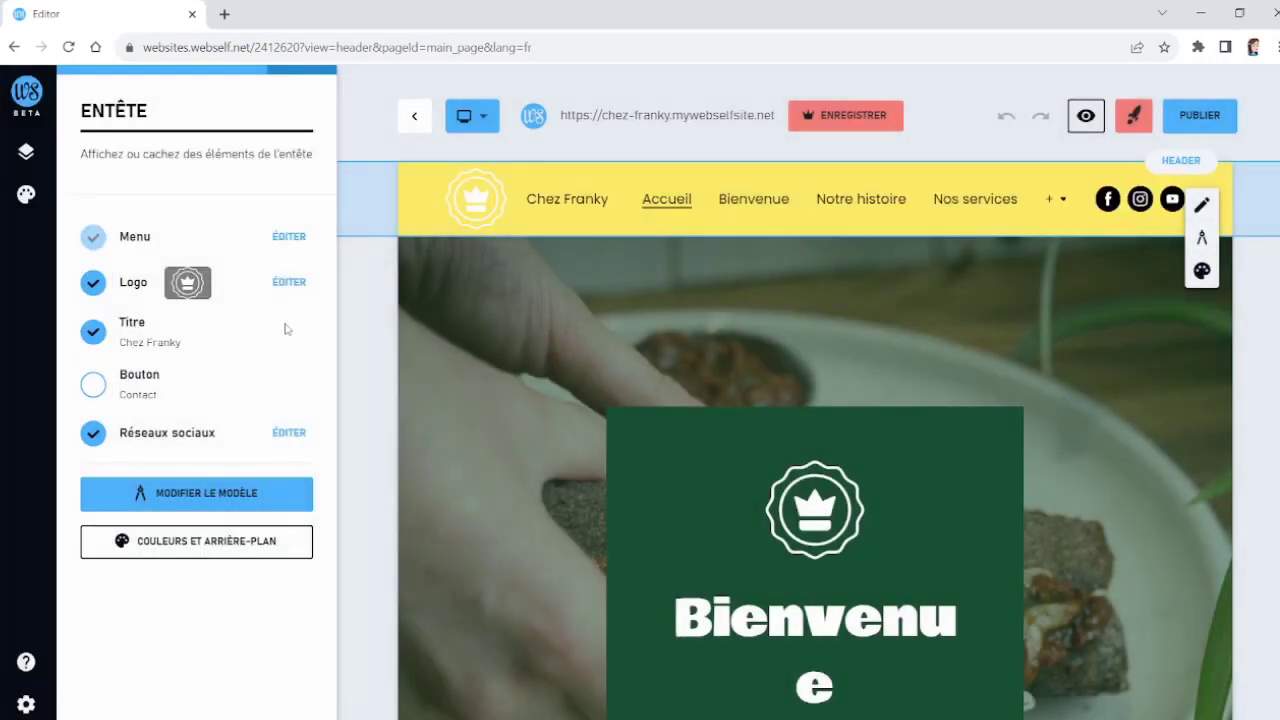
pyautogui.click(255, 556)
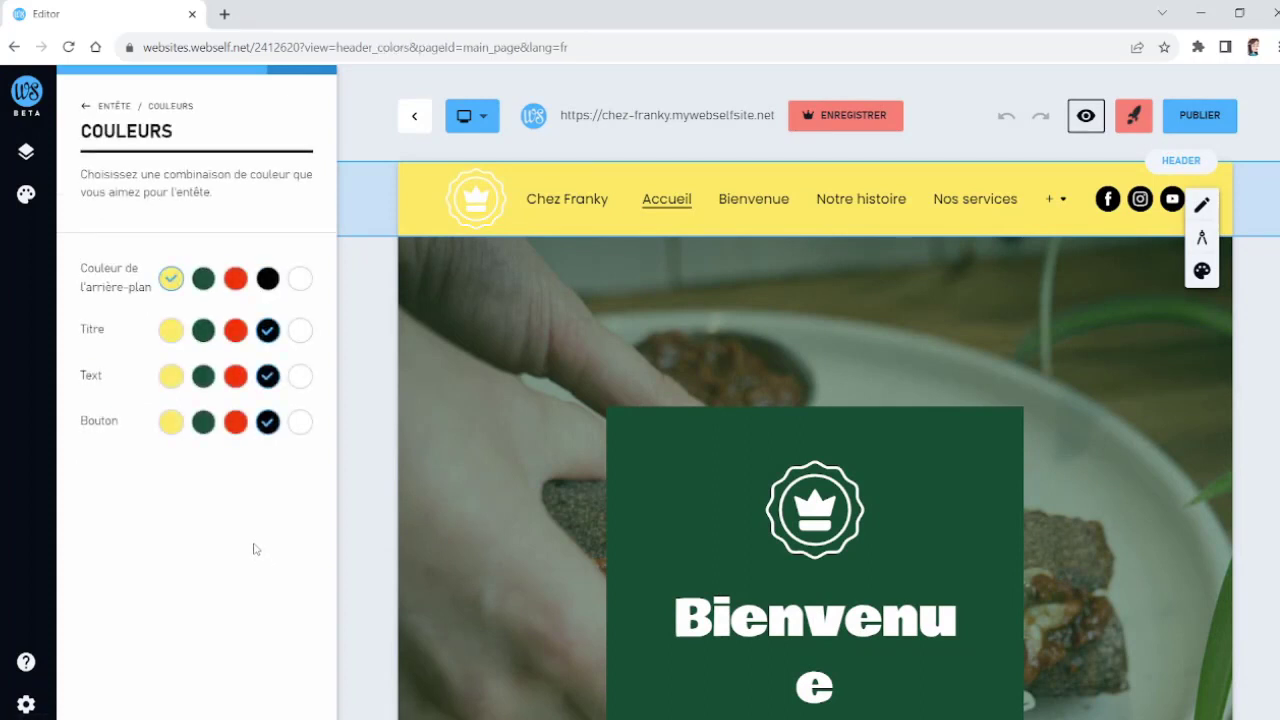
pyautogui.click(84, 108)
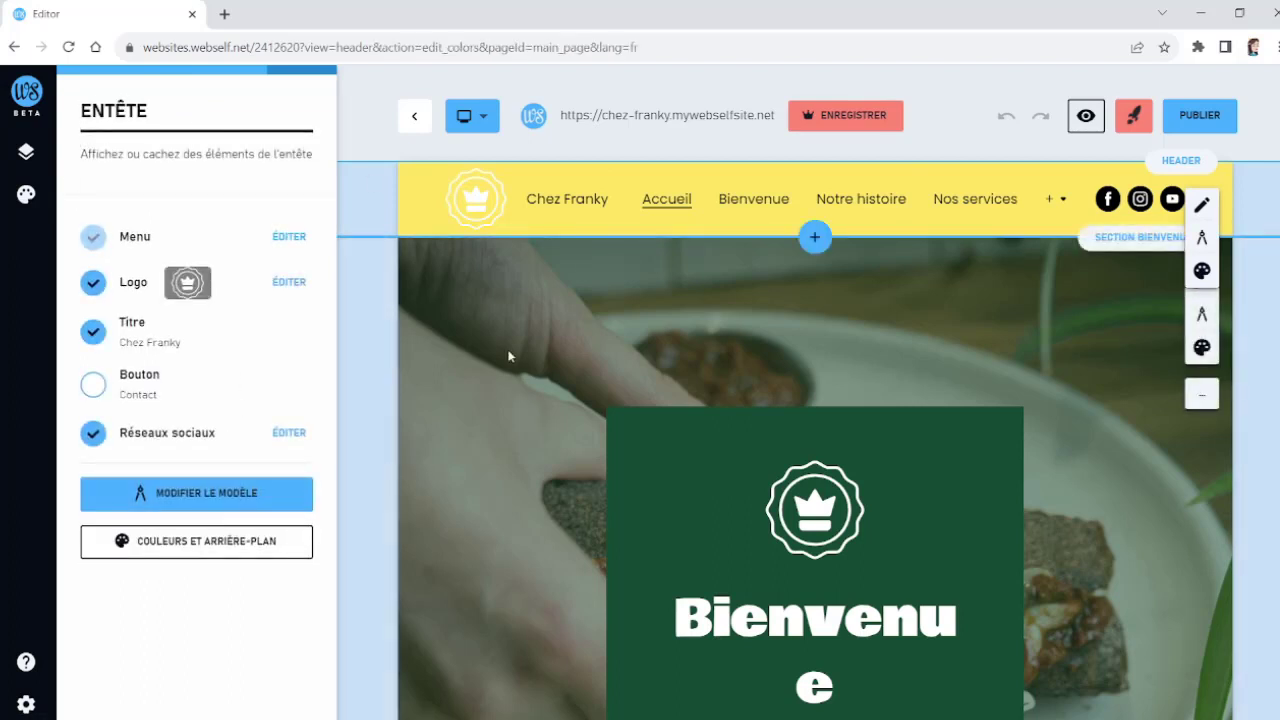
# Step: Change the welcome section's template to the full-photo background layout with a centred Bienvenue title
pyautogui.click(516, 375)
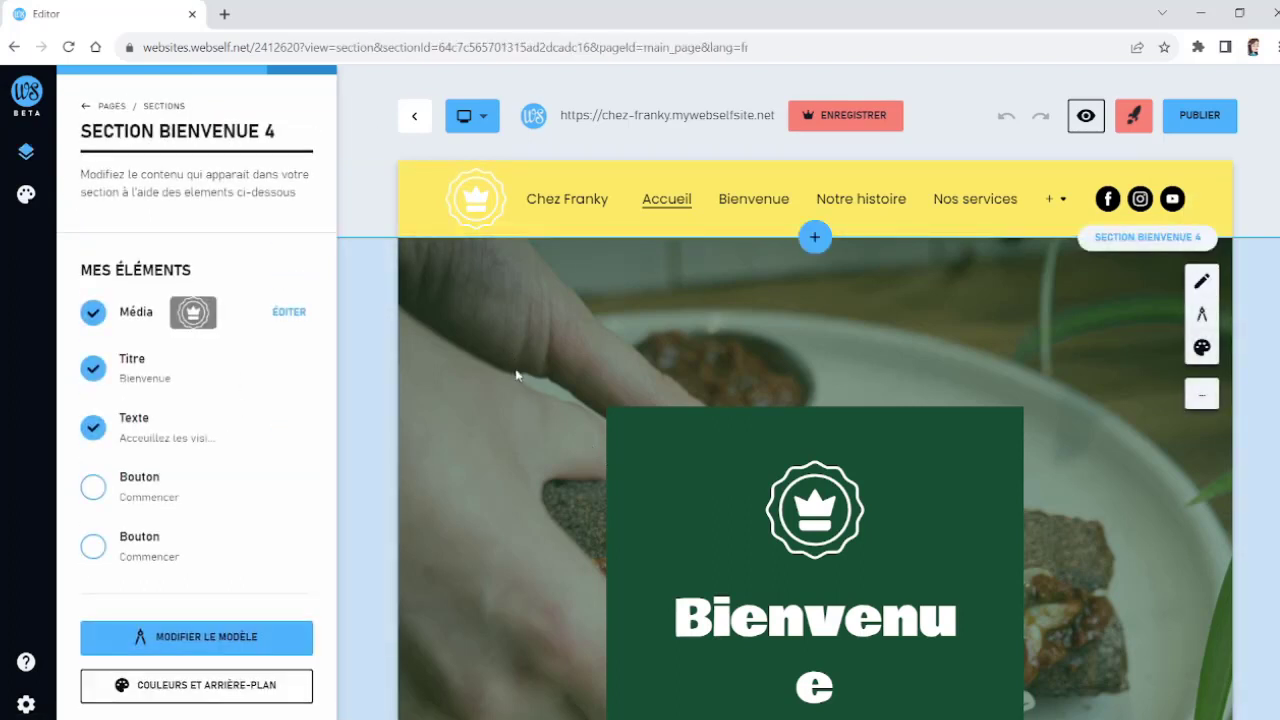
pyautogui.scroll(-10, 516, 375)
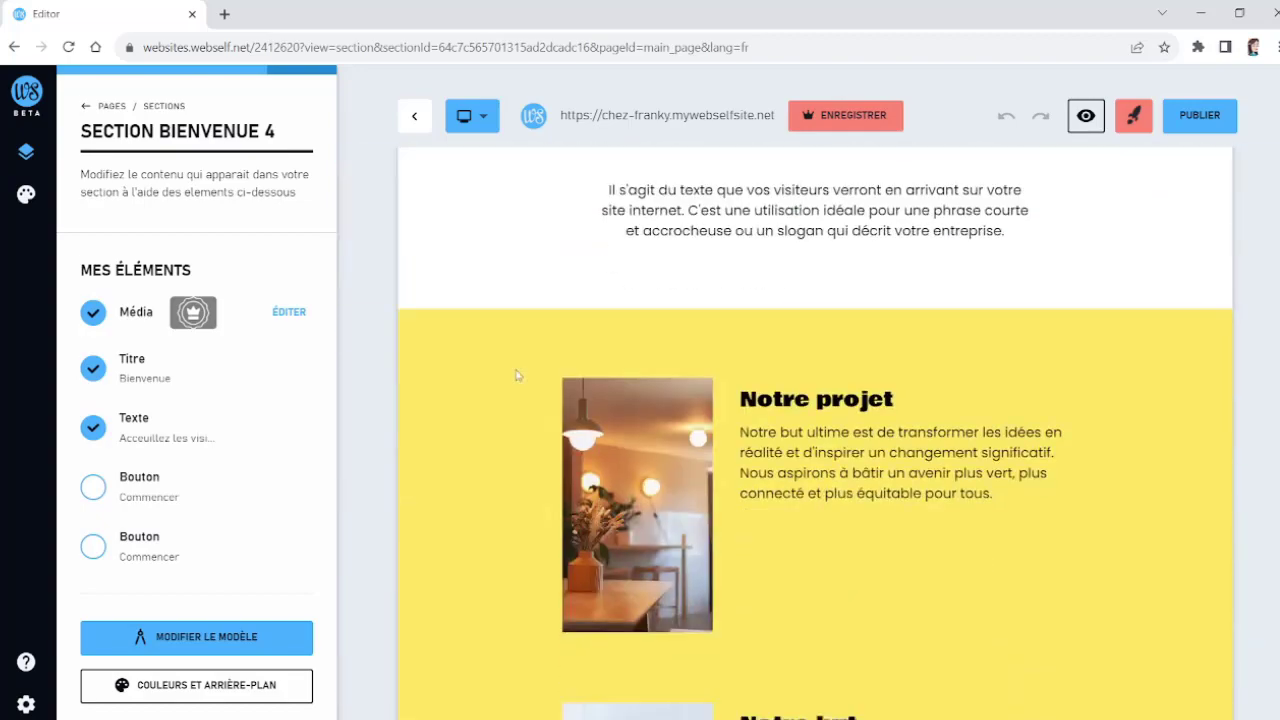
pyautogui.scroll(10, 516, 375)
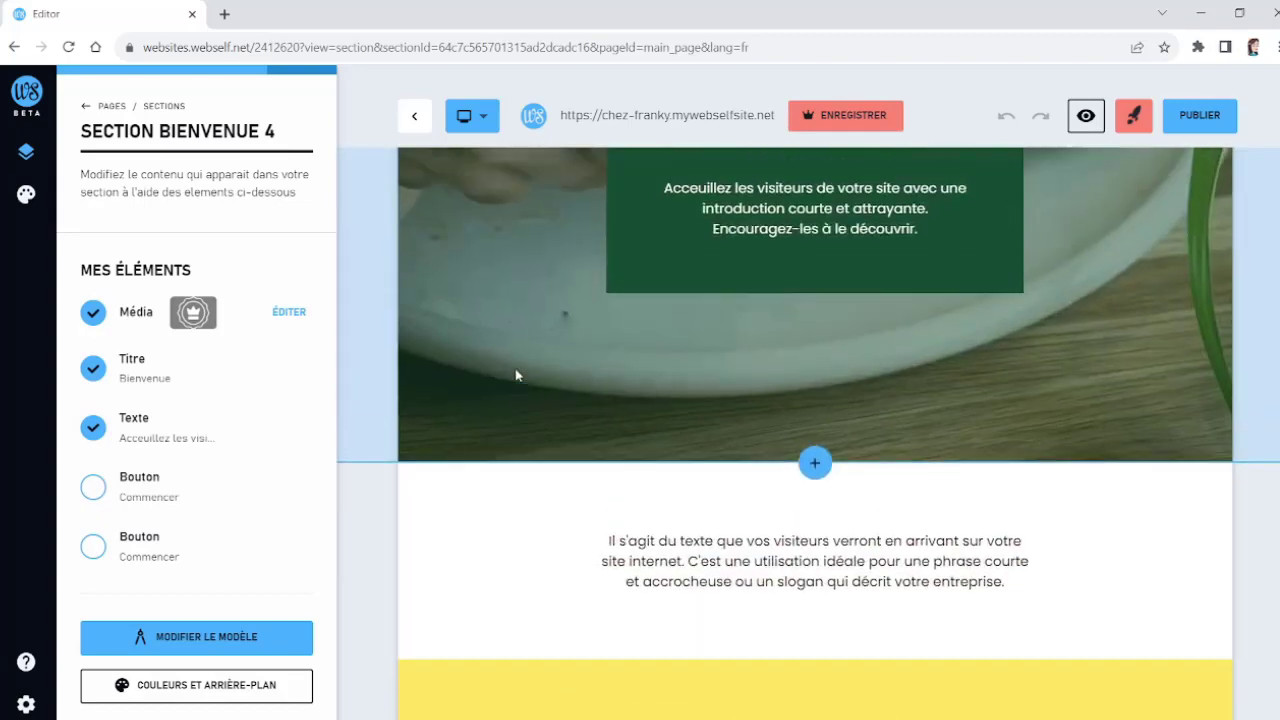
pyautogui.scroll(1, 515, 375)
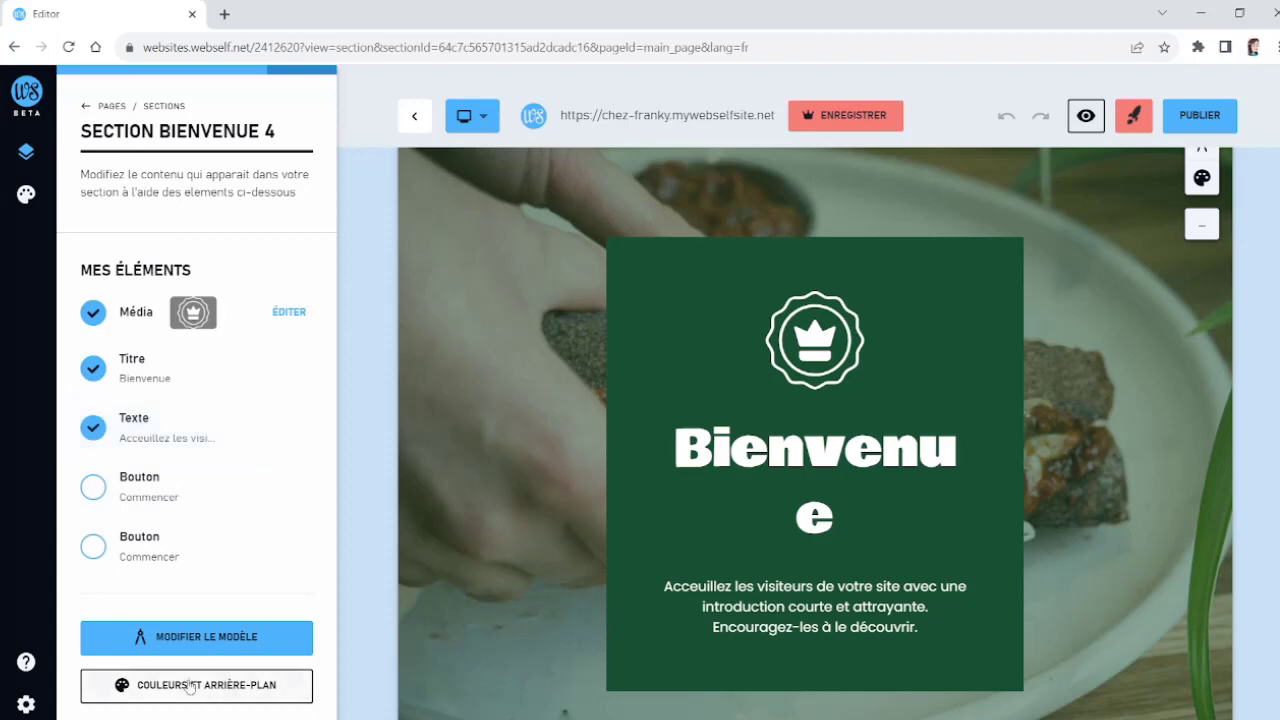
pyautogui.click(245, 637)
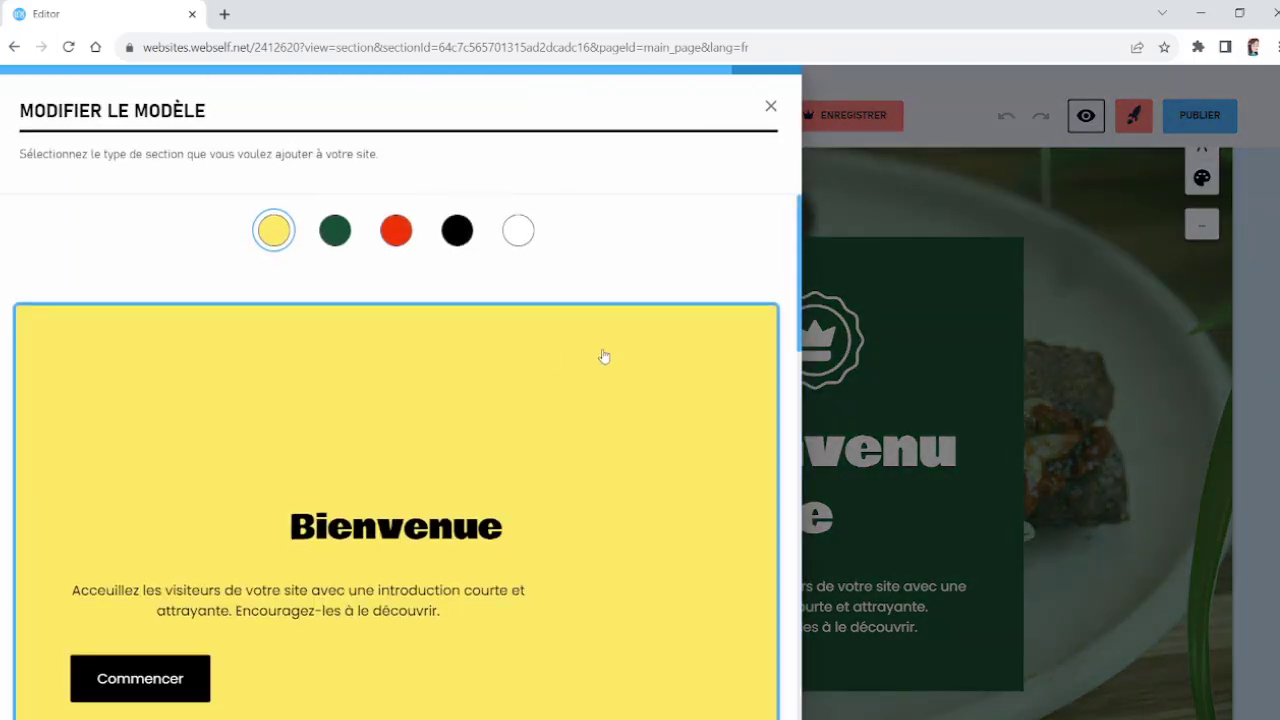
pyautogui.scroll(-8, 603, 354)
pyautogui.scroll(-2, 604, 356)
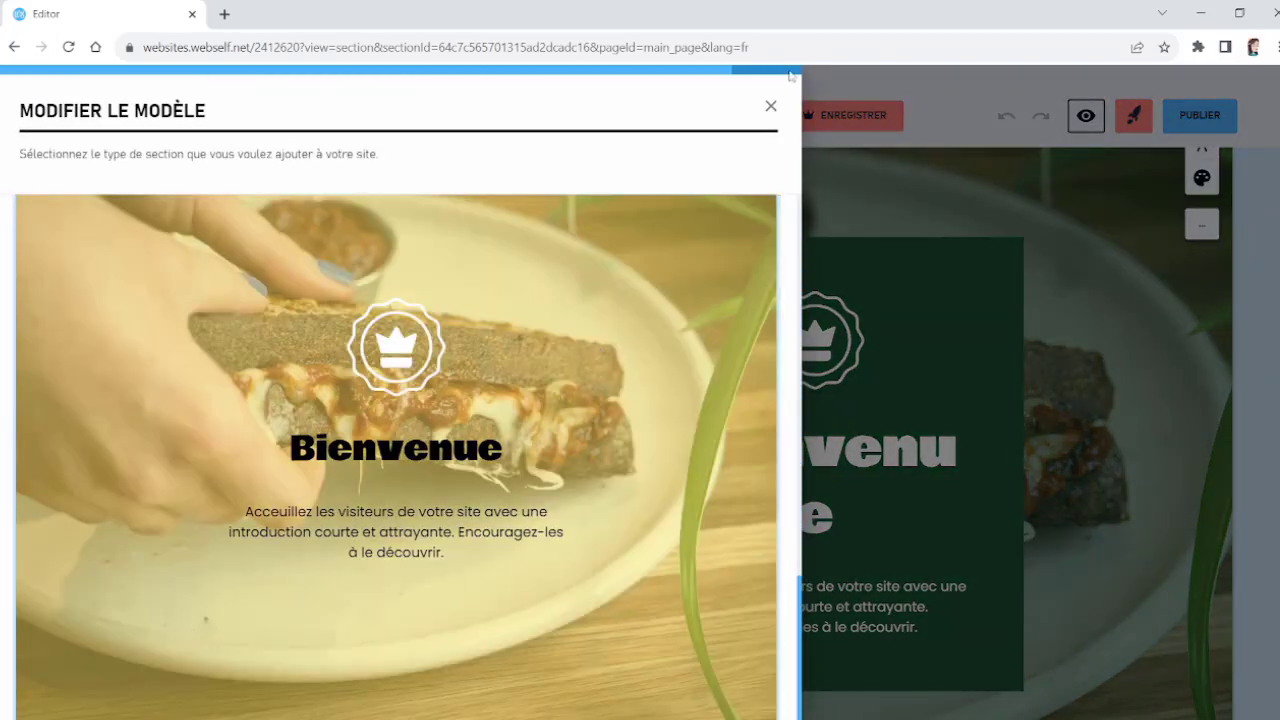
pyautogui.click(563, 466)
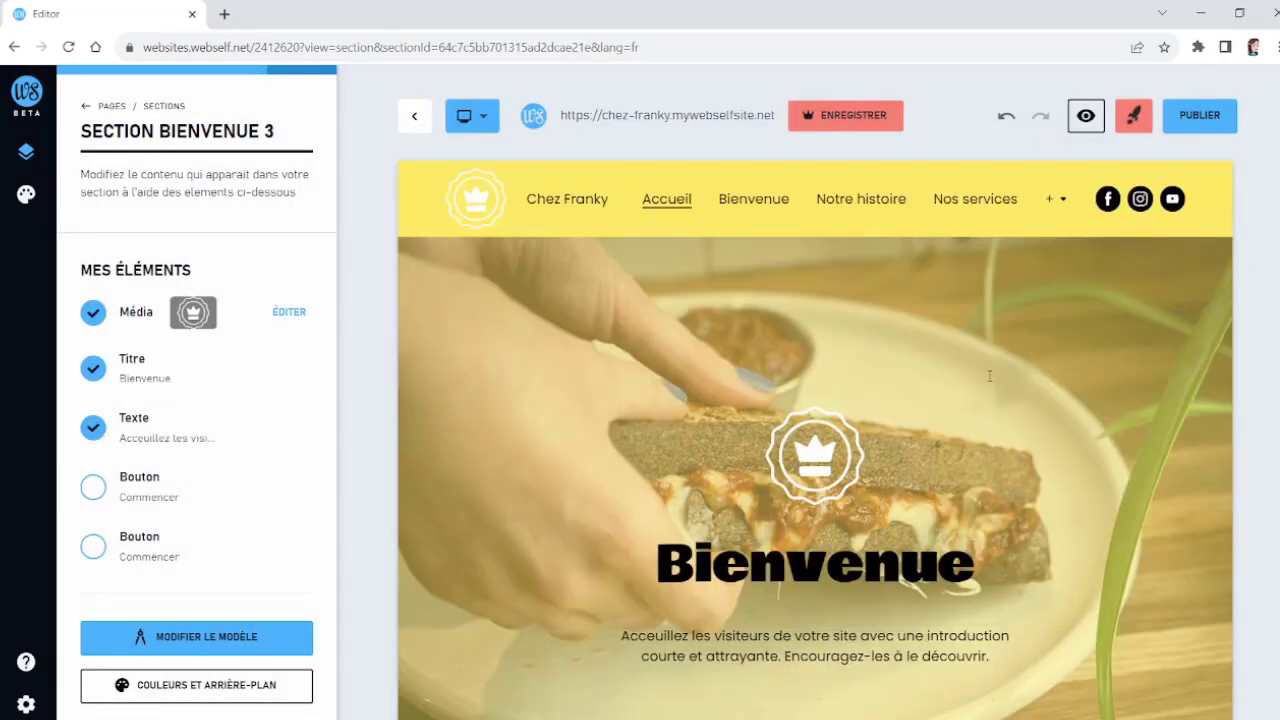
# Step: Browse the page's sections, checking the text section's options, the list section and the footer settings
pyautogui.scroll(-3, 989, 376)
pyautogui.scroll(-3, 777, 381)
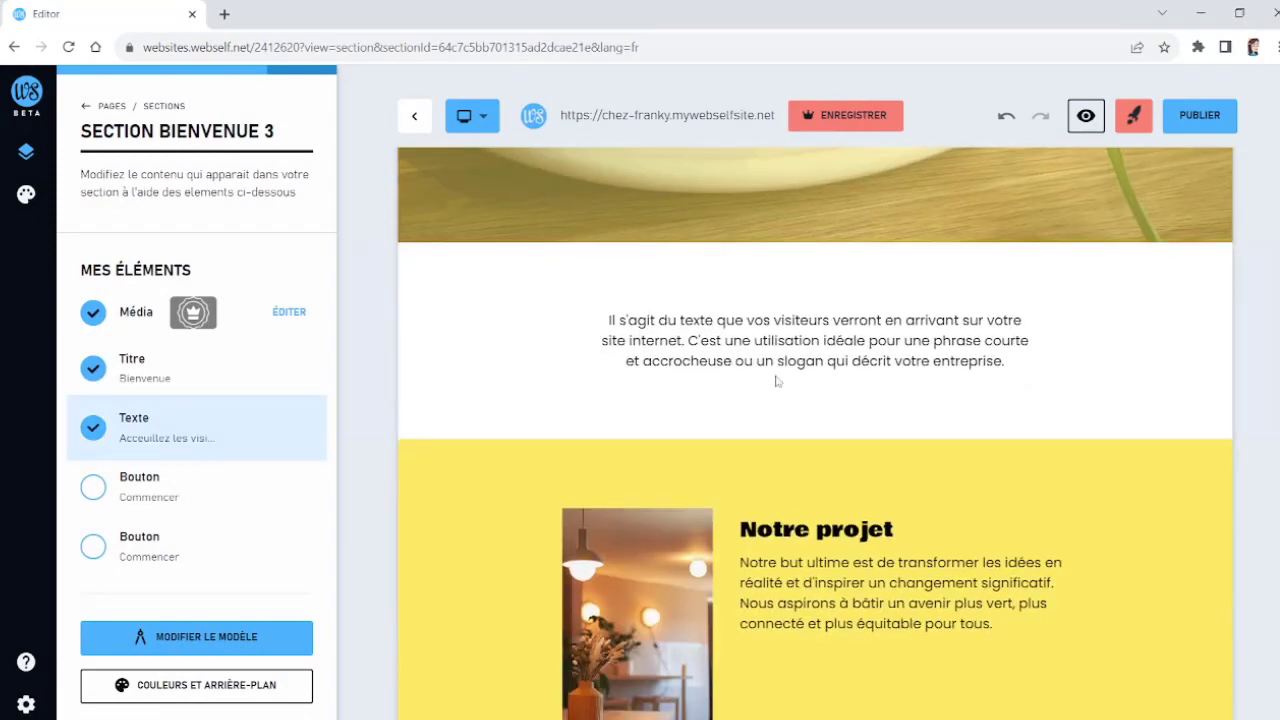
pyautogui.scroll(-3, 777, 381)
pyautogui.scroll(3, 722, 378)
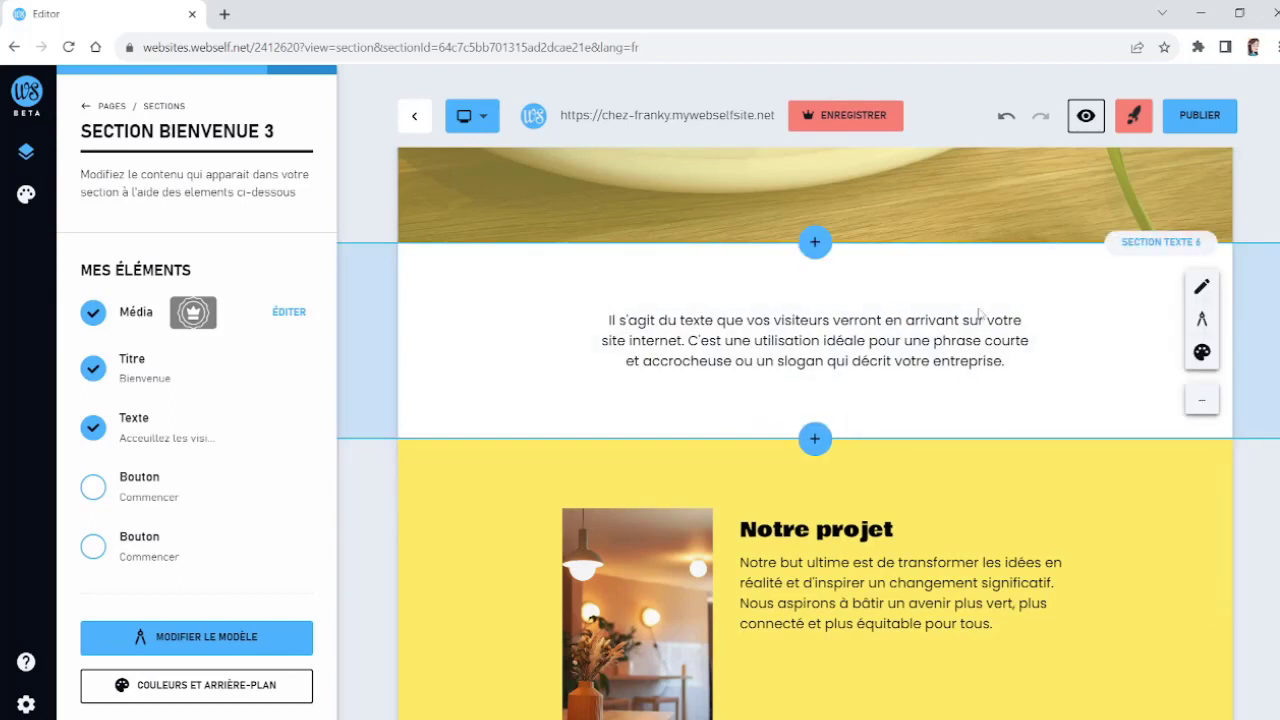
pyautogui.click(1203, 401)
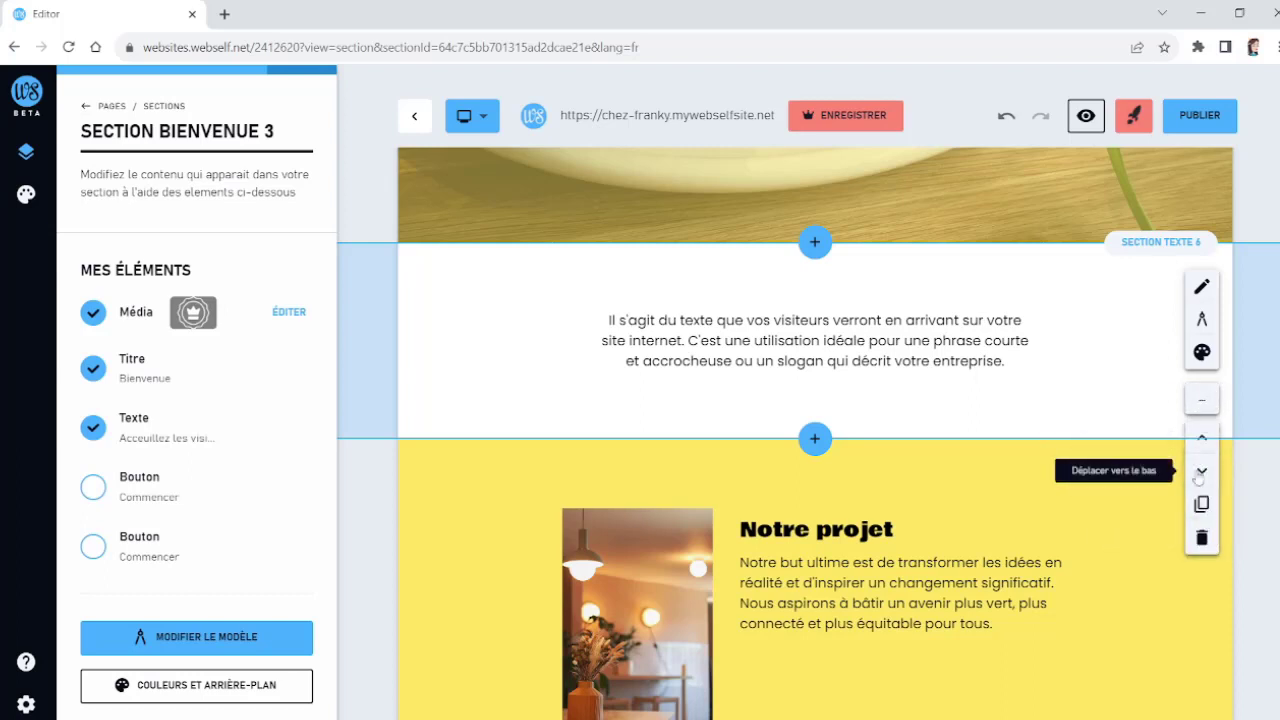
pyautogui.scroll(-3, 997, 383)
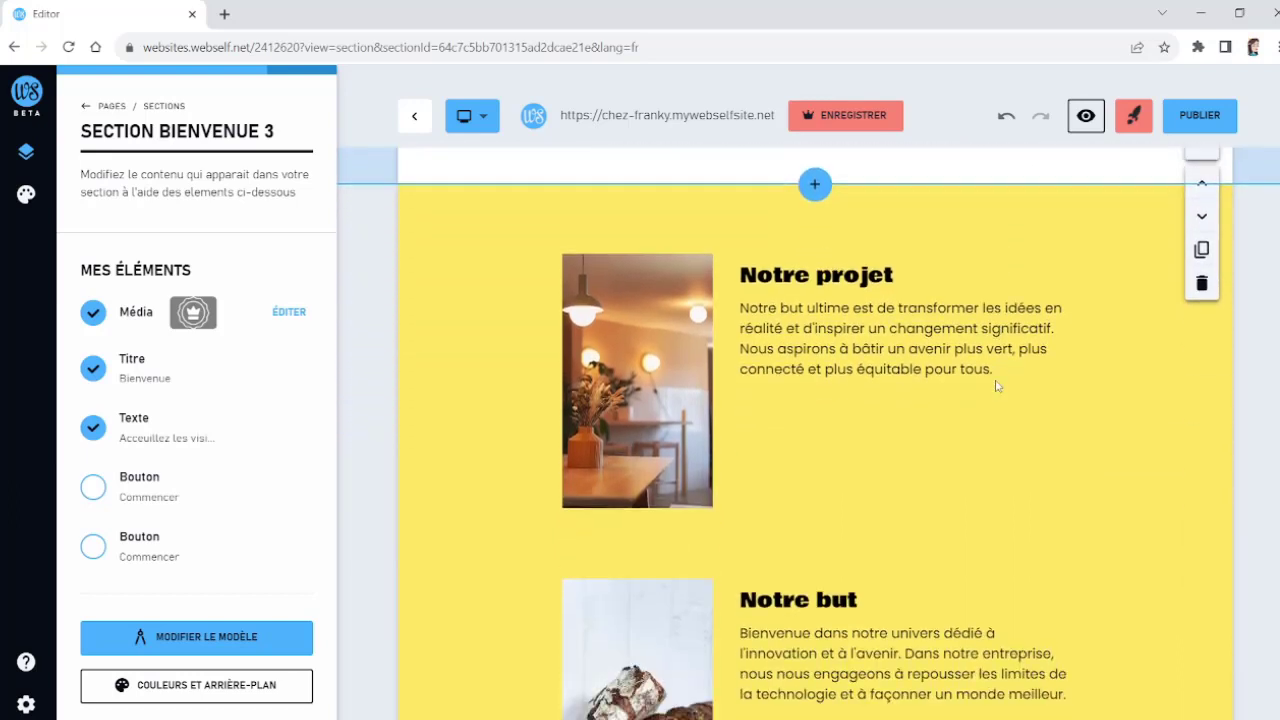
pyautogui.click(635, 383)
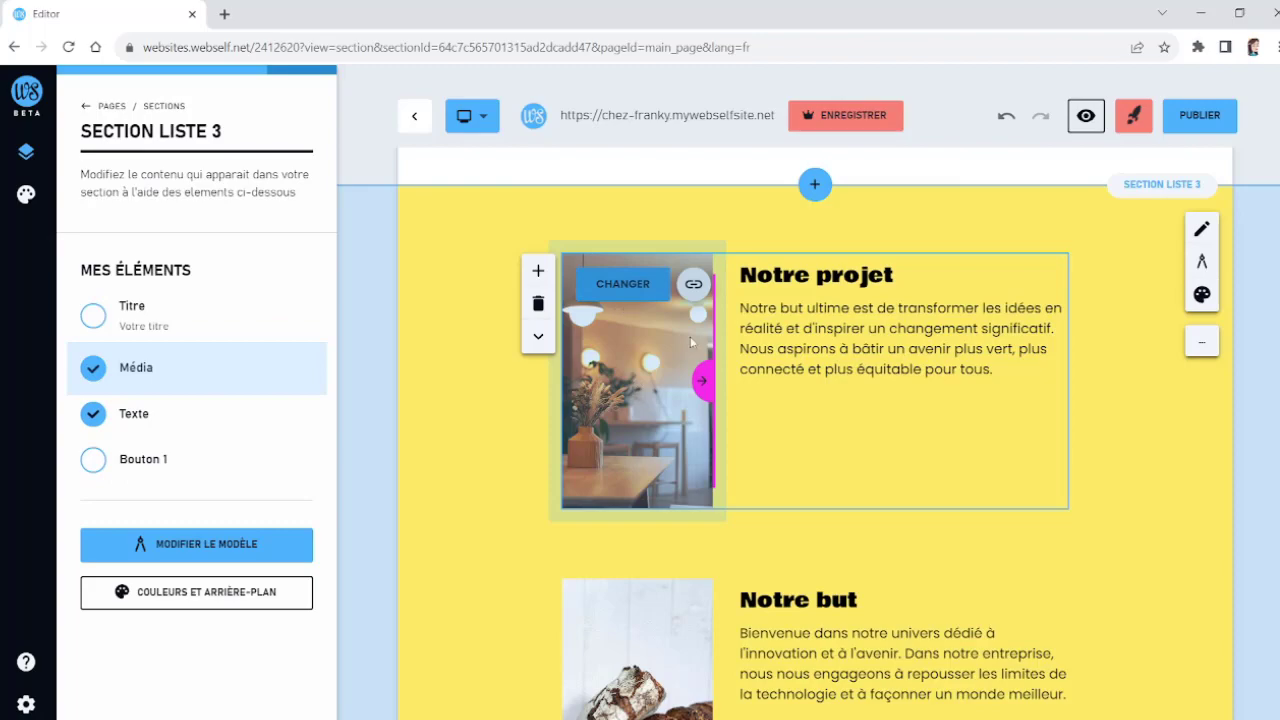
pyautogui.scroll(-10, 1006, 491)
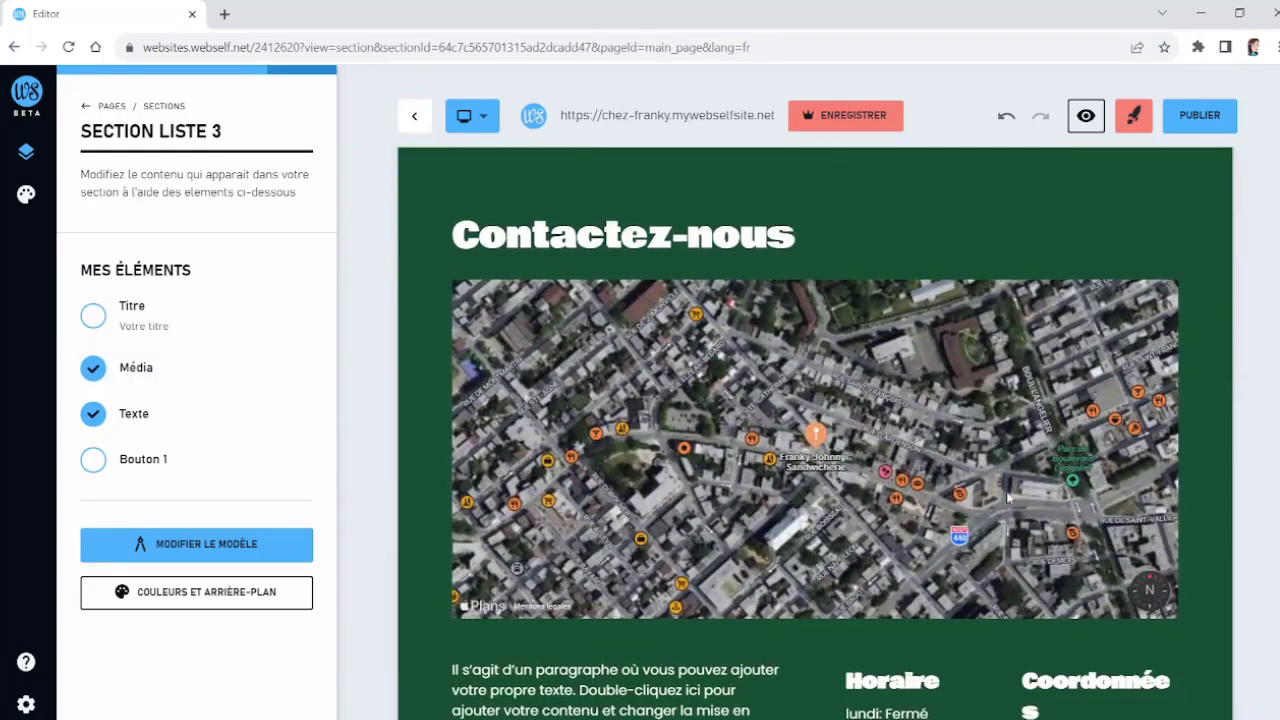
pyautogui.scroll(-5, 1007, 497)
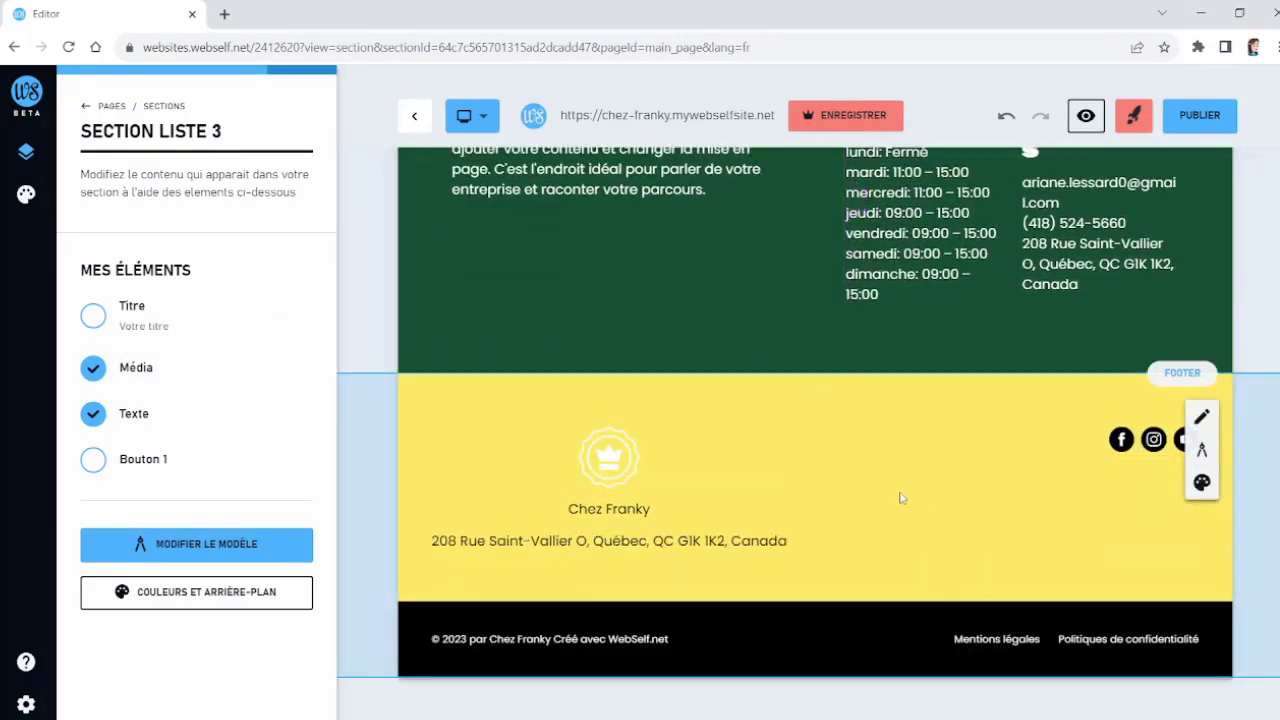
pyautogui.click(900, 497)
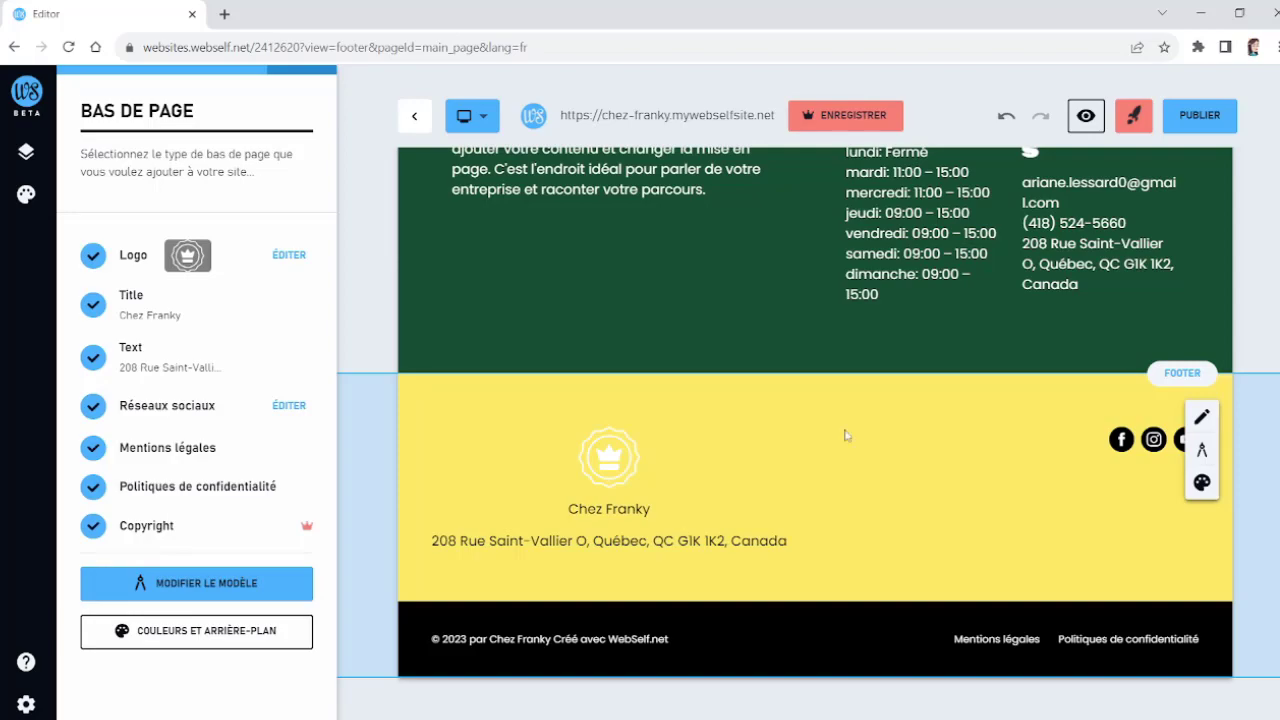
pyautogui.scroll(20, 912, 461)
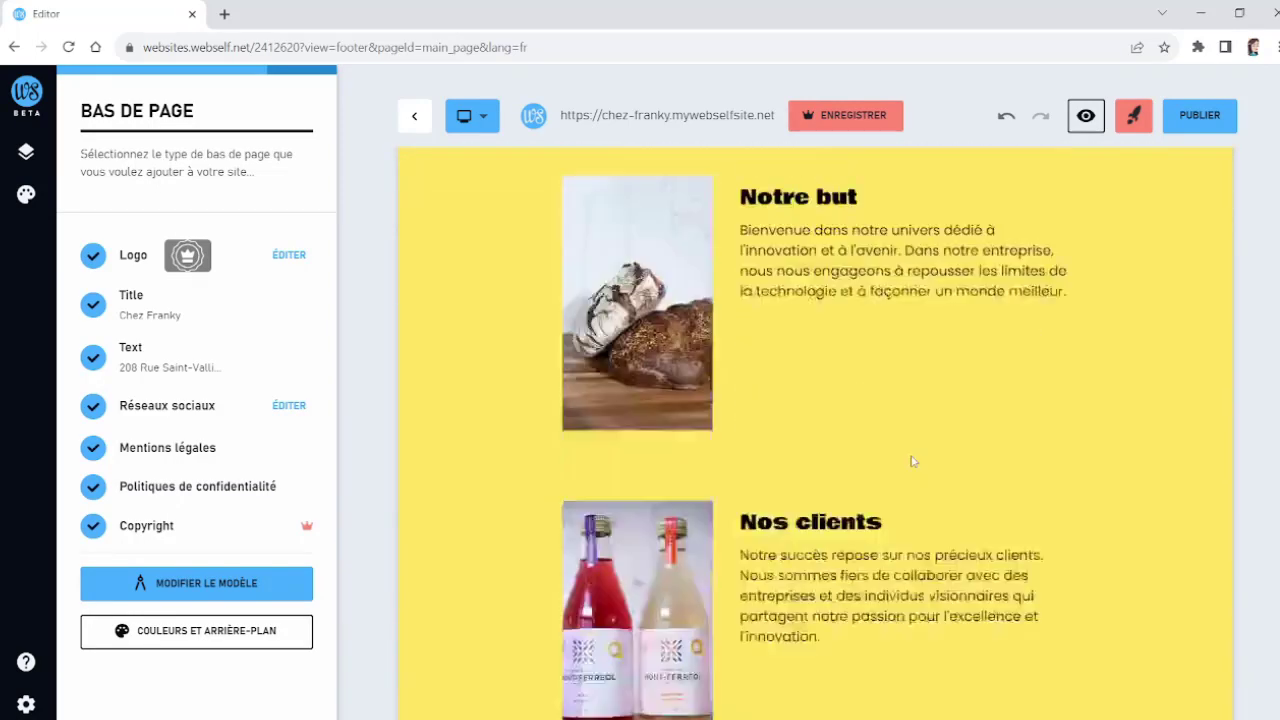
pyautogui.scroll(5, 912, 461)
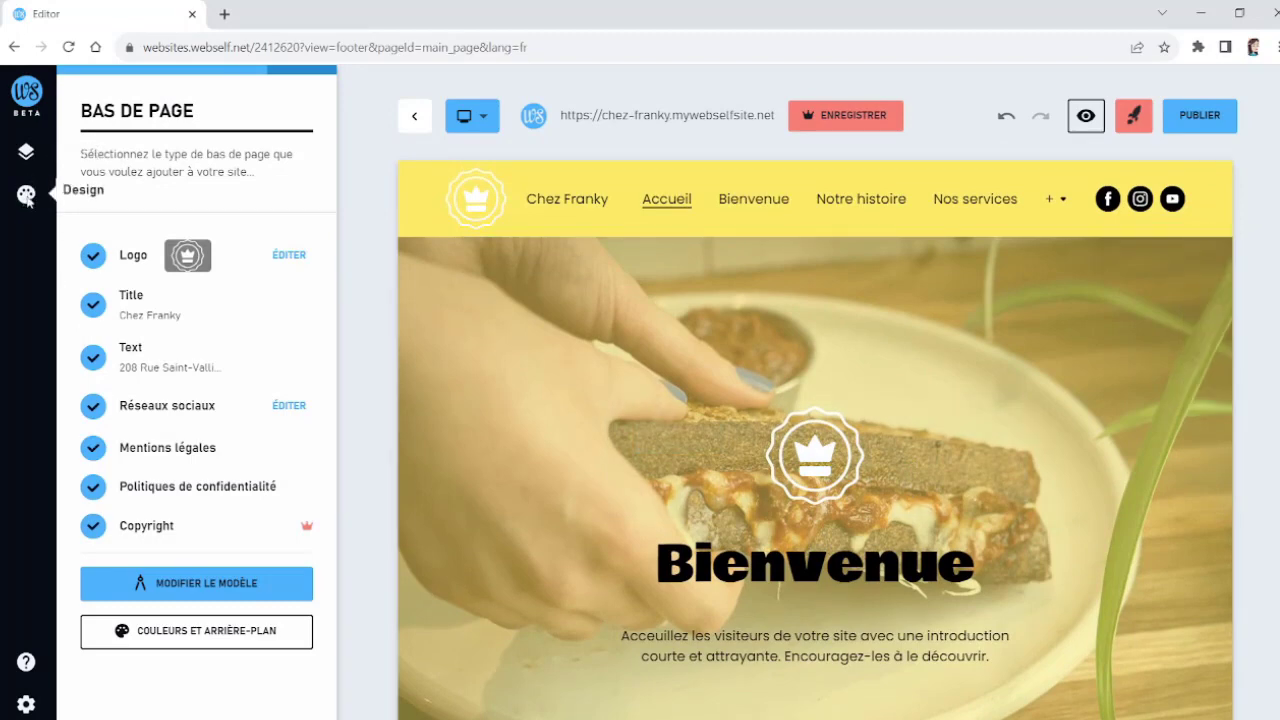
# Step: Open the design theme settings and apply the Élégant theme, previewing the page
pyautogui.click(27, 198)
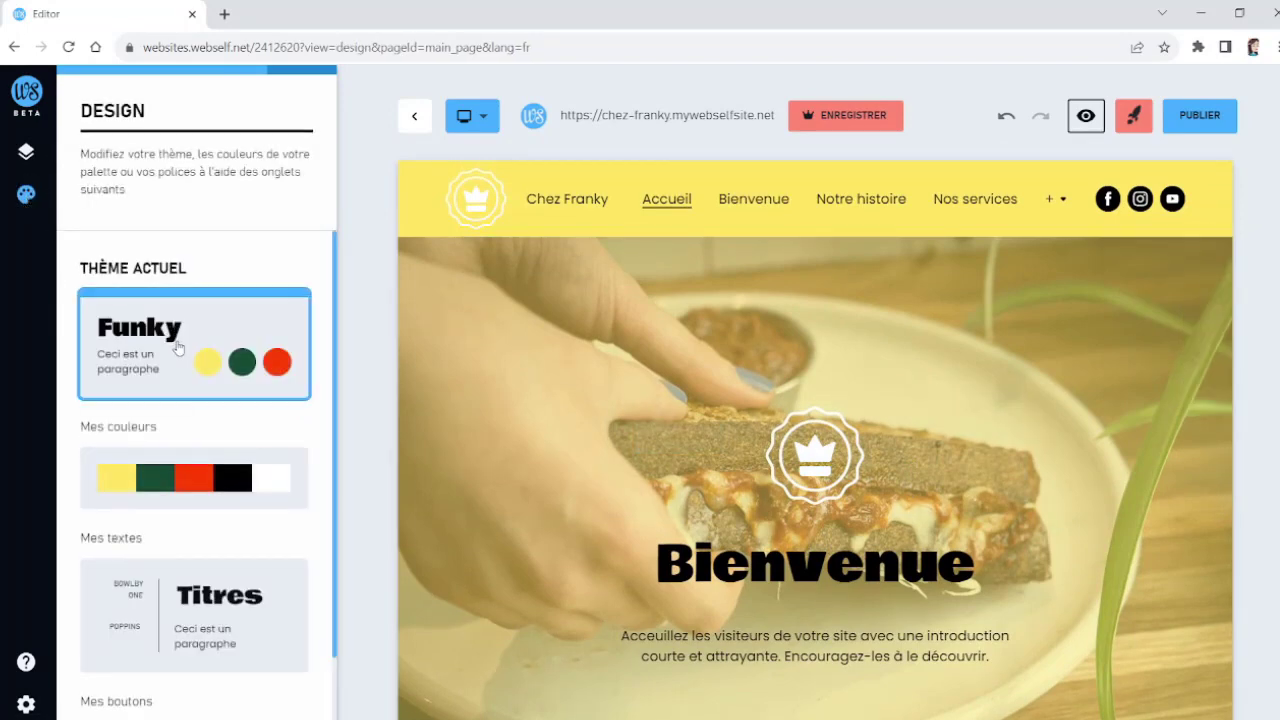
pyautogui.scroll(-3, 177, 349)
pyautogui.scroll(3, 185, 345)
pyautogui.click(210, 352)
pyautogui.scroll(-2, 211, 350)
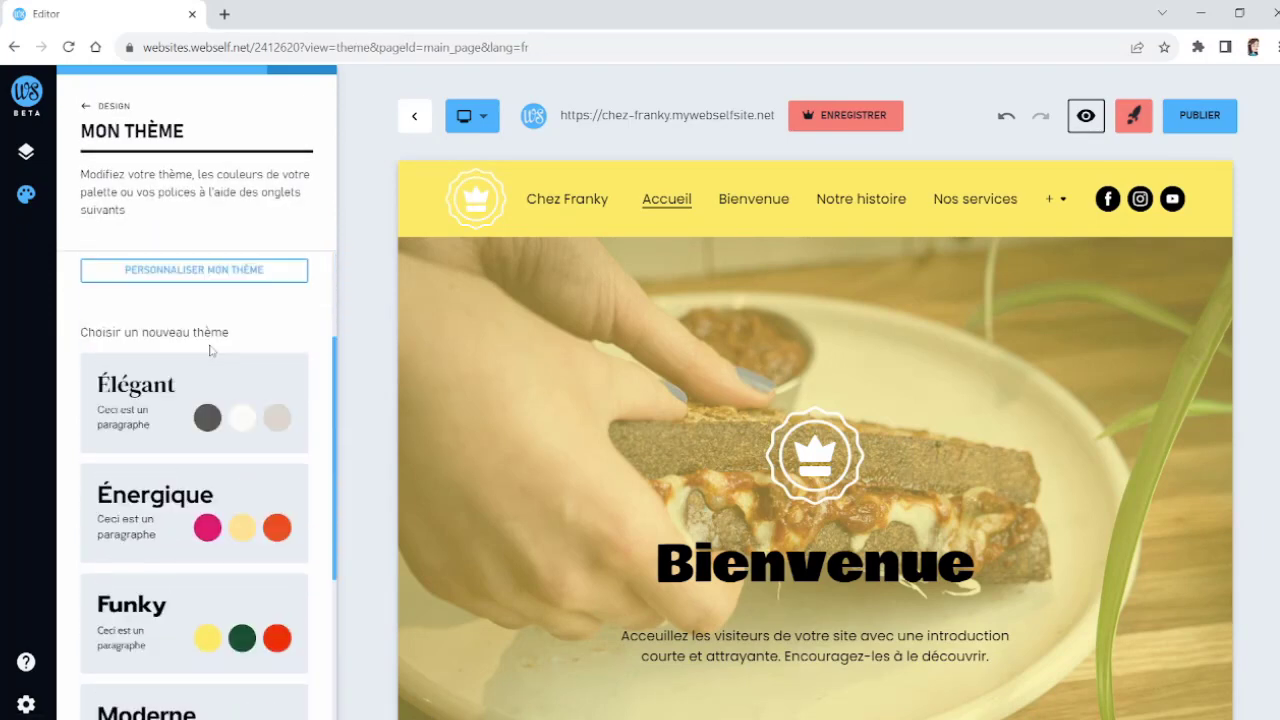
pyautogui.click(175, 428)
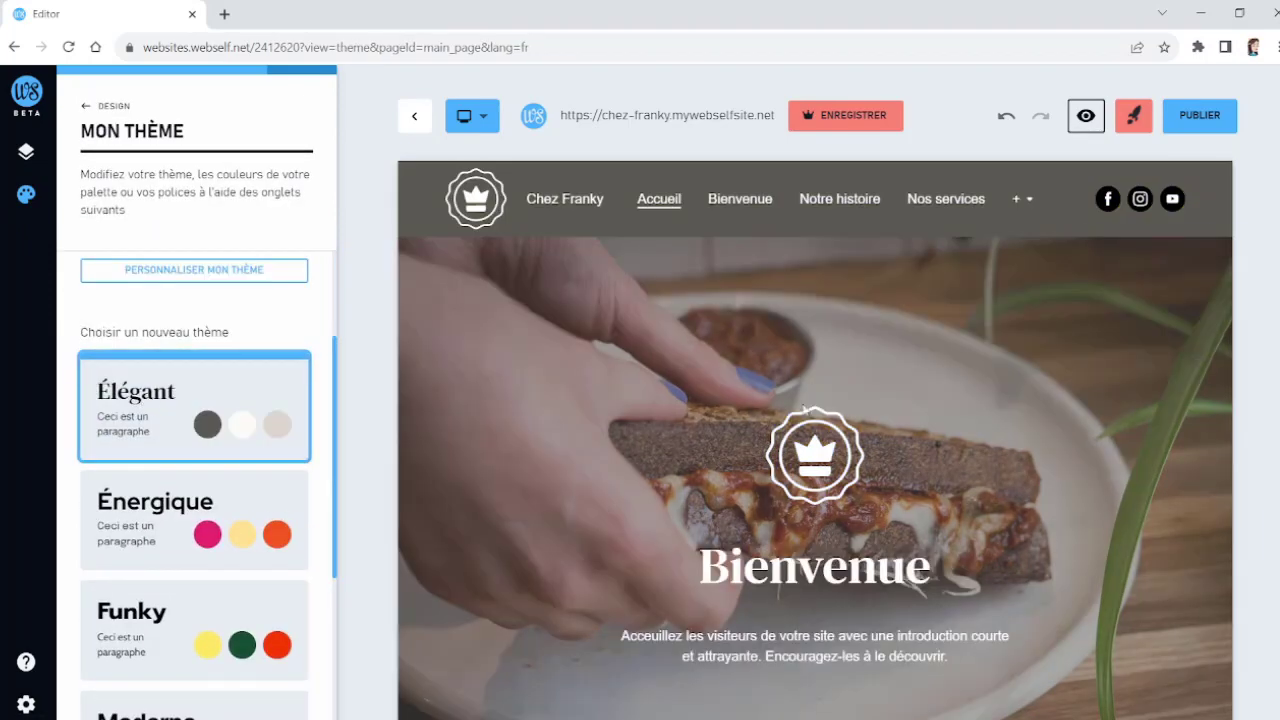
pyautogui.scroll(-15, 882, 403)
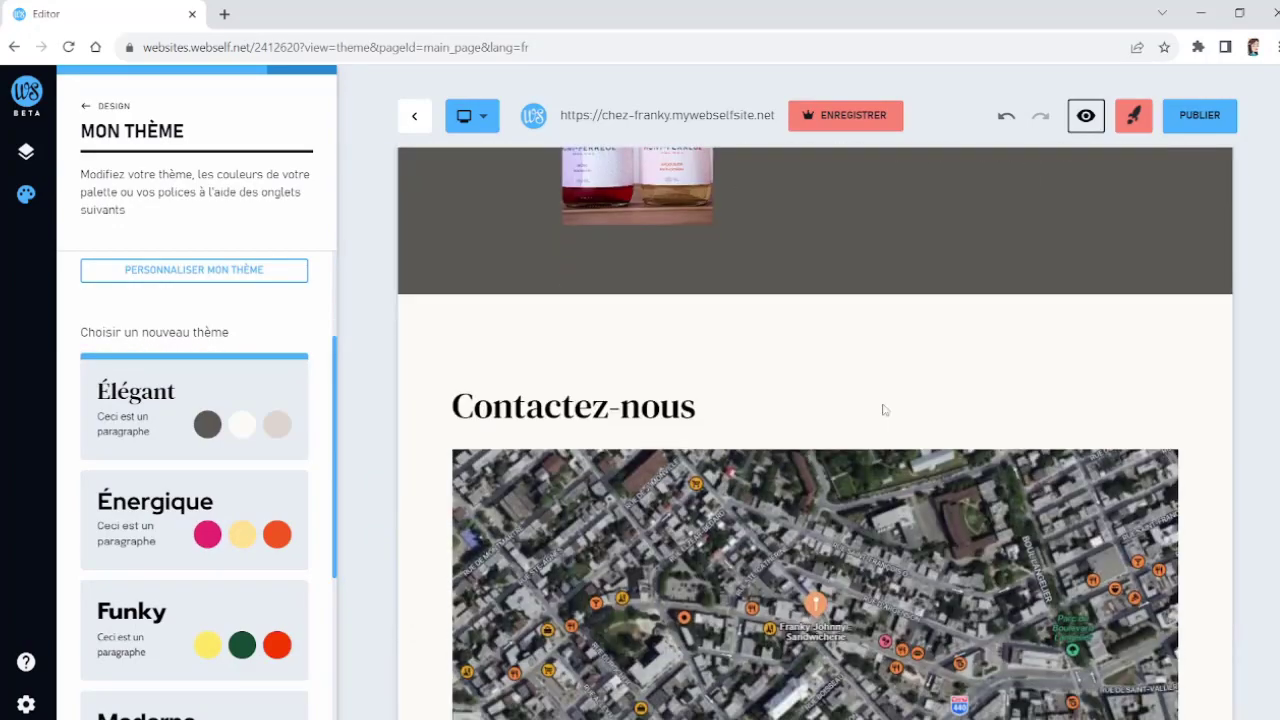
pyautogui.scroll(-8, 883, 409)
pyautogui.scroll(11, 883, 409)
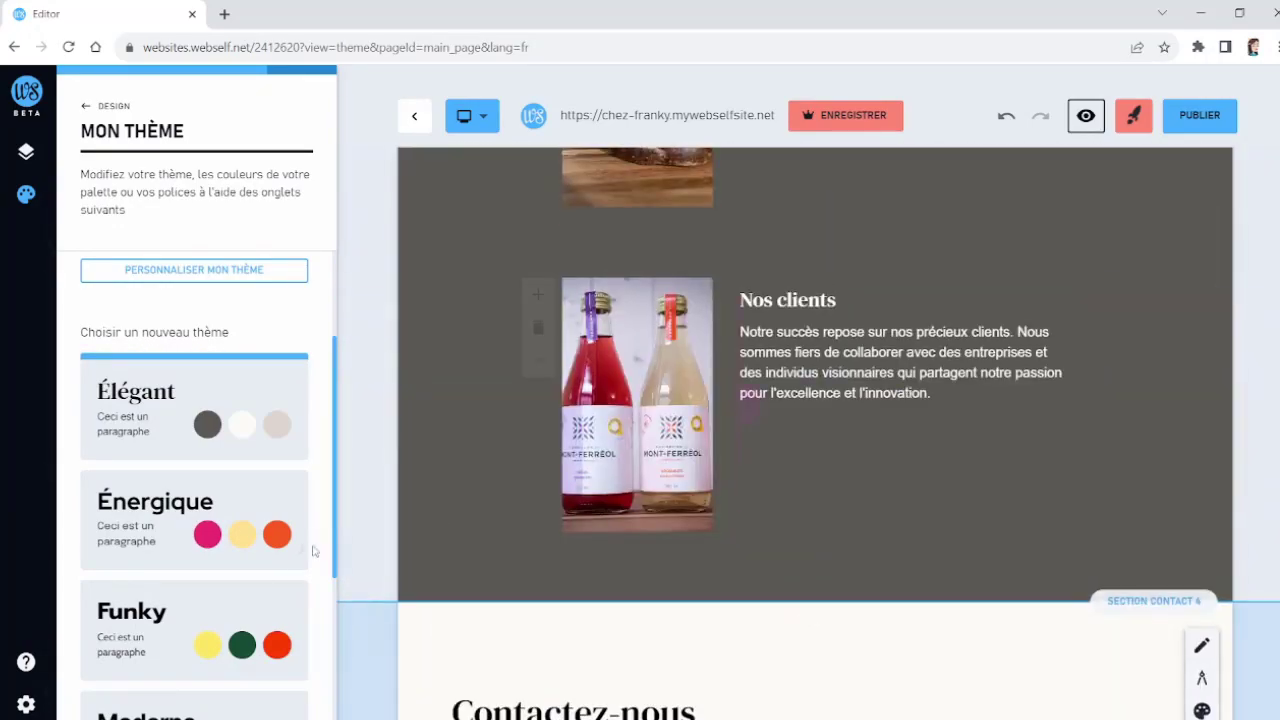
# Step: Switch the site theme to Énergique and preview the page
pyautogui.scroll(-3, 190, 560)
pyautogui.click(171, 386)
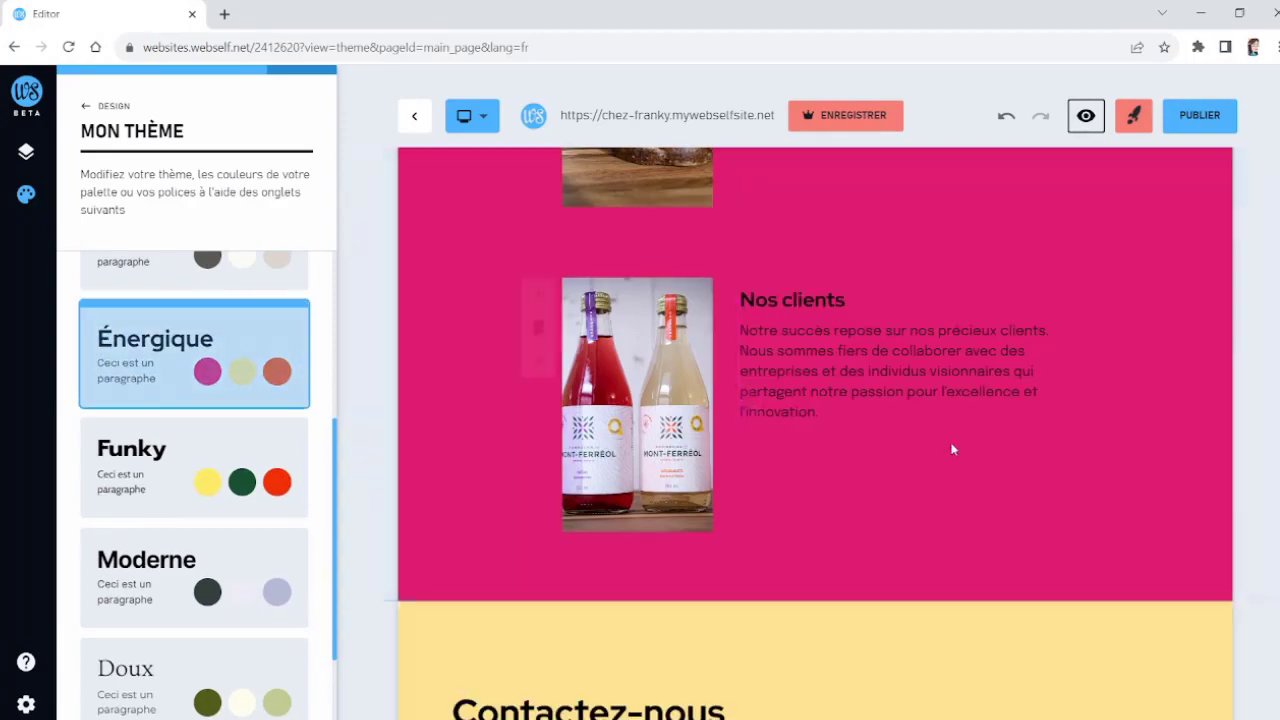
pyautogui.scroll(12, 952, 449)
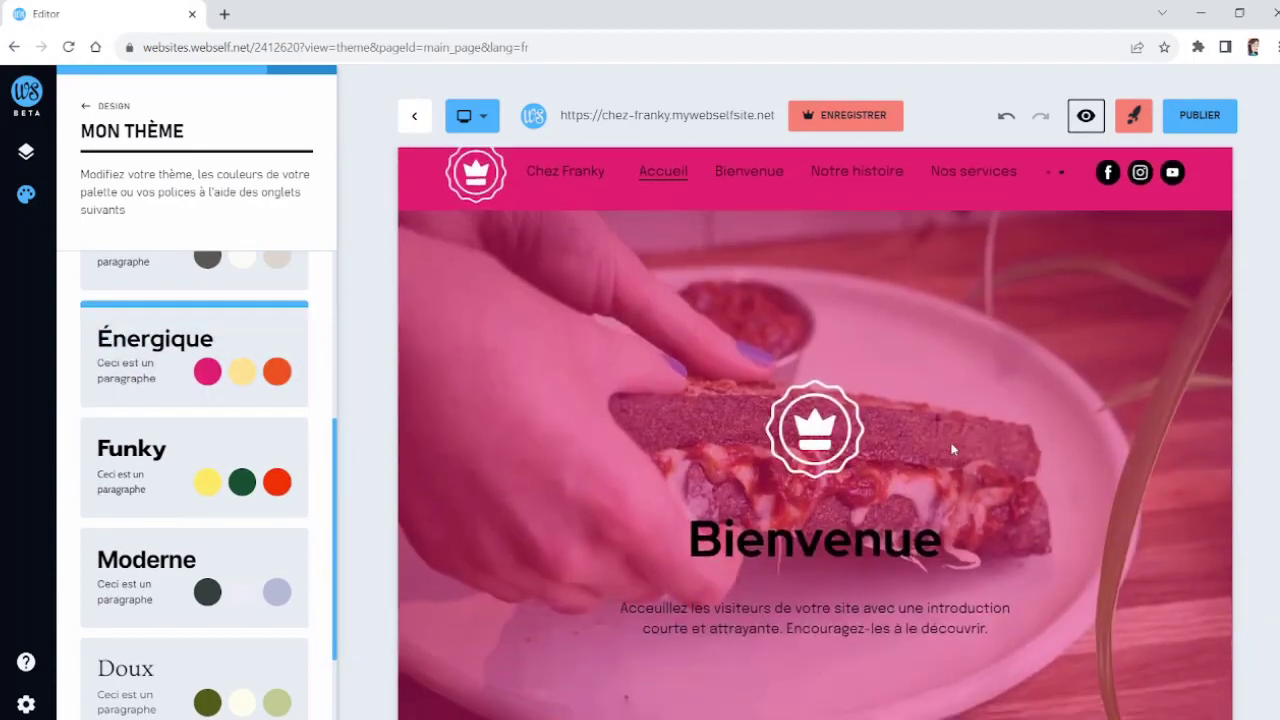
pyautogui.scroll(-15, 952, 449)
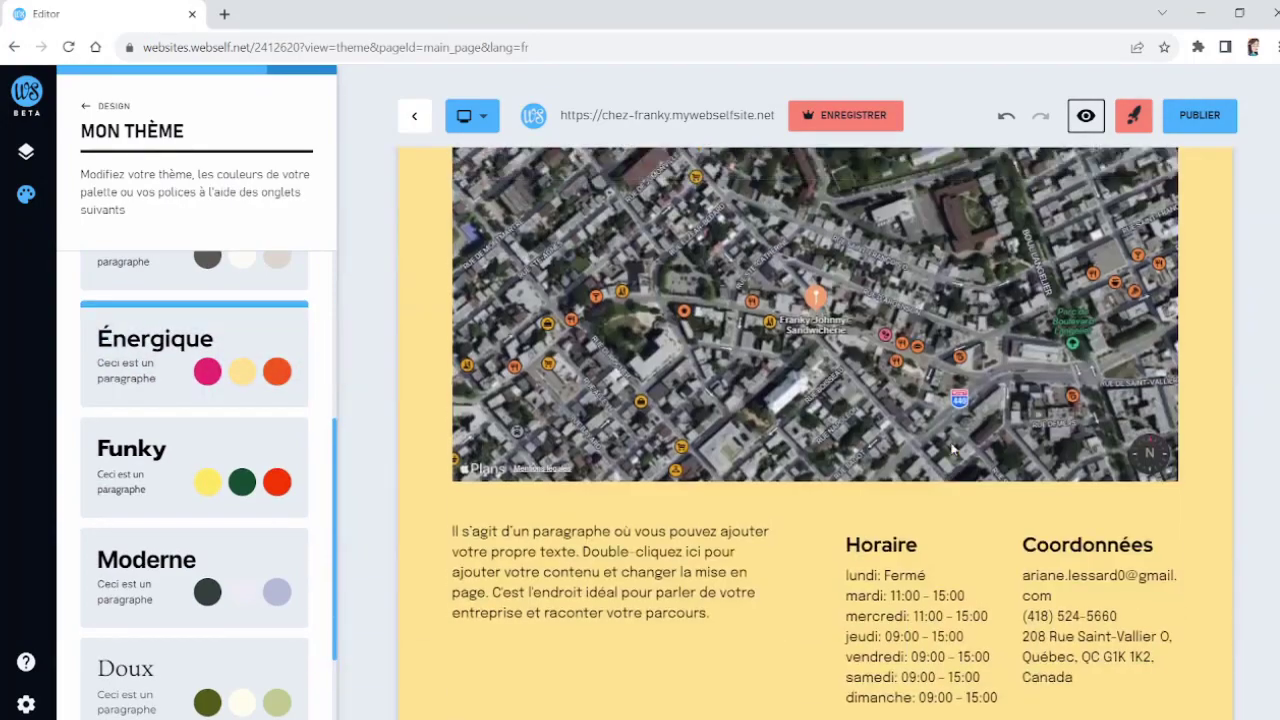
pyautogui.scroll(15, 952, 449)
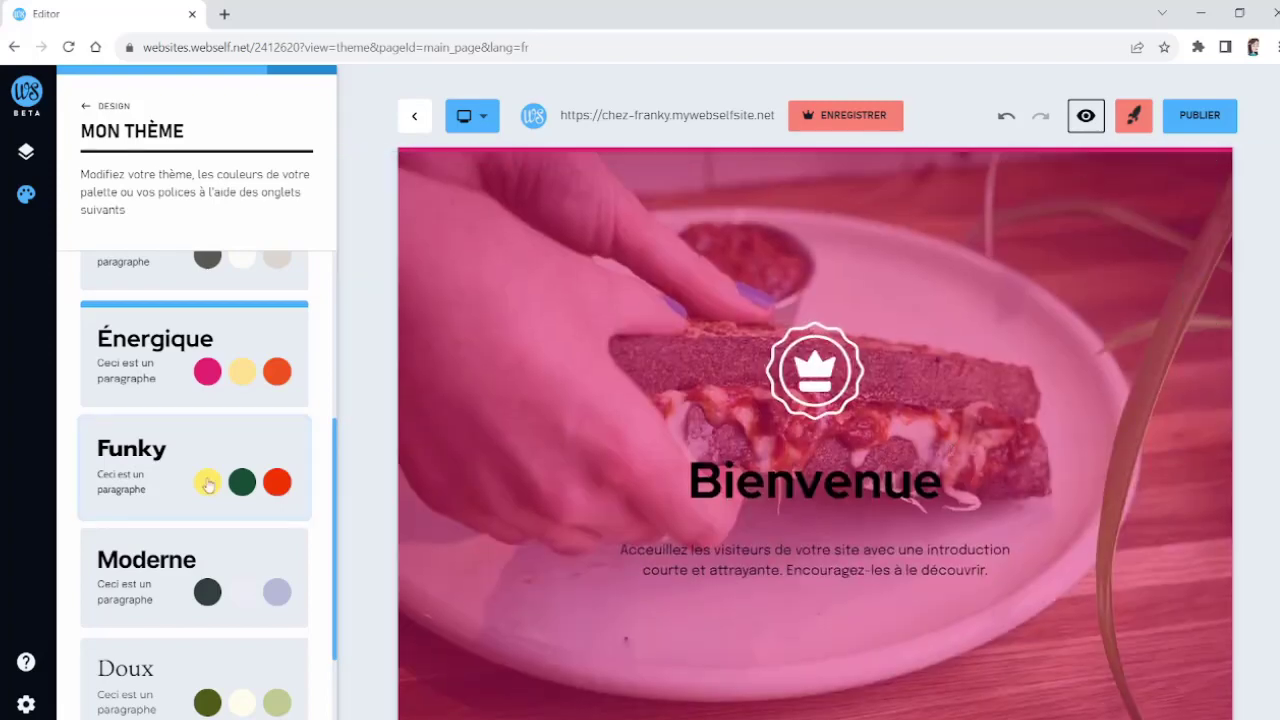
pyautogui.scroll(-2, 206, 480)
pyautogui.scroll(4, 202, 400)
# Step: Customize the theme colours with the blue, mint, sky-blue, black and white palette
pyautogui.click(85, 106)
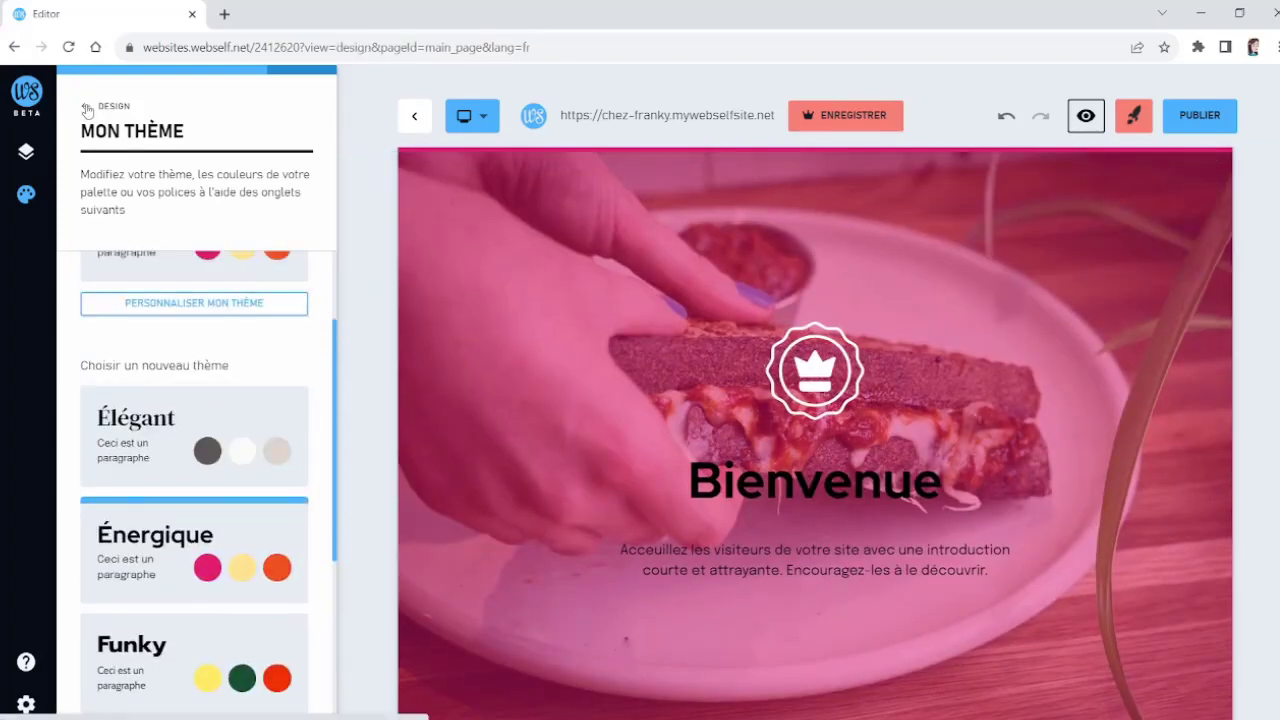
pyautogui.click(183, 472)
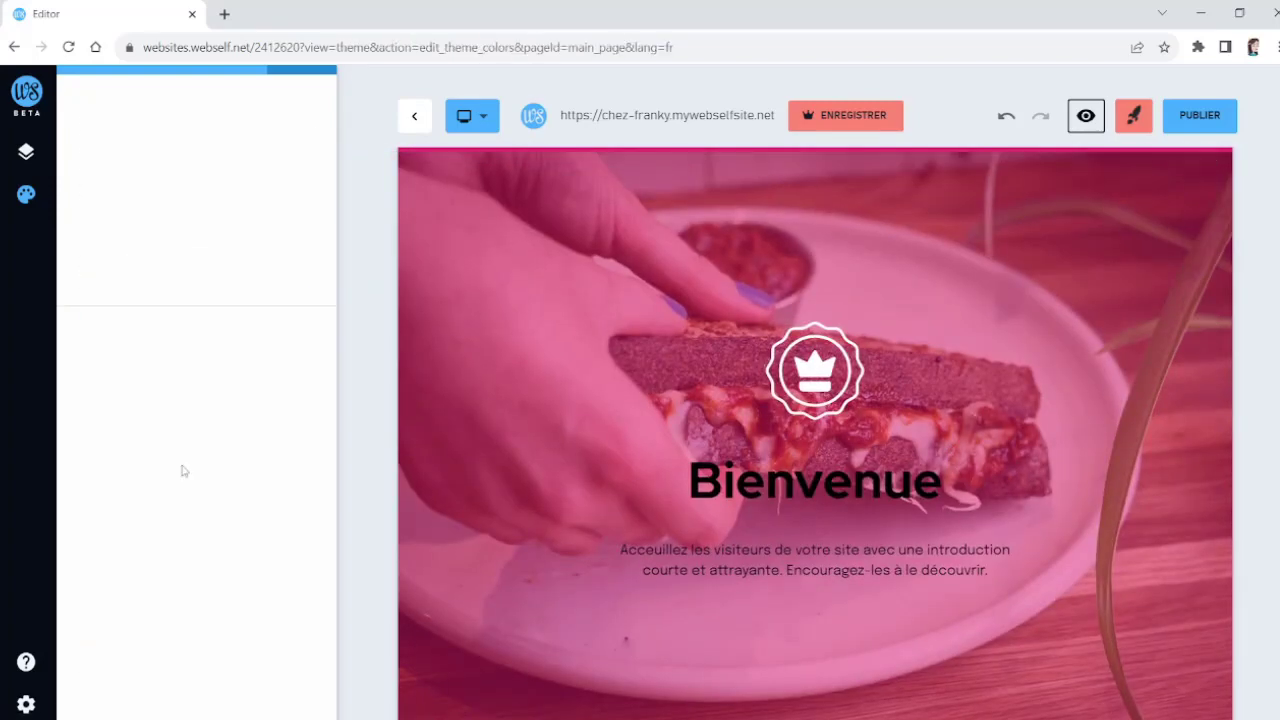
pyautogui.scroll(-6, 222, 380)
pyautogui.scroll(-4, 222, 380)
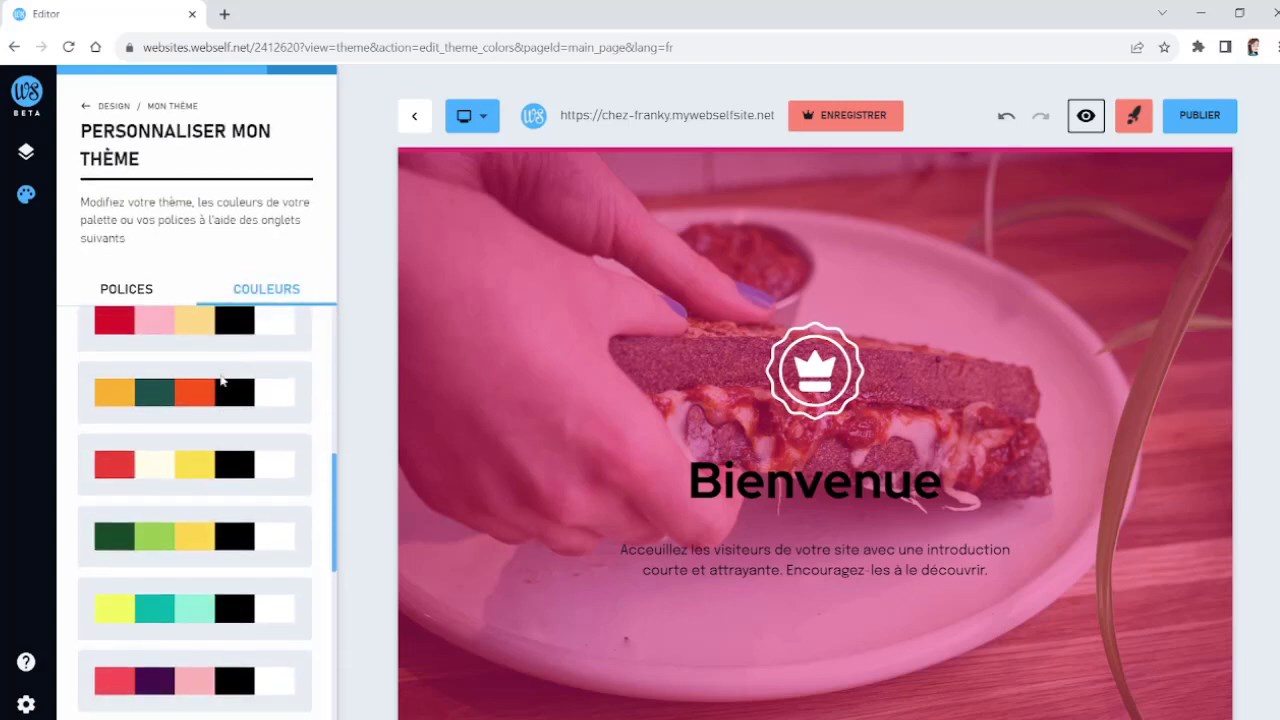
pyautogui.scroll(3, 222, 381)
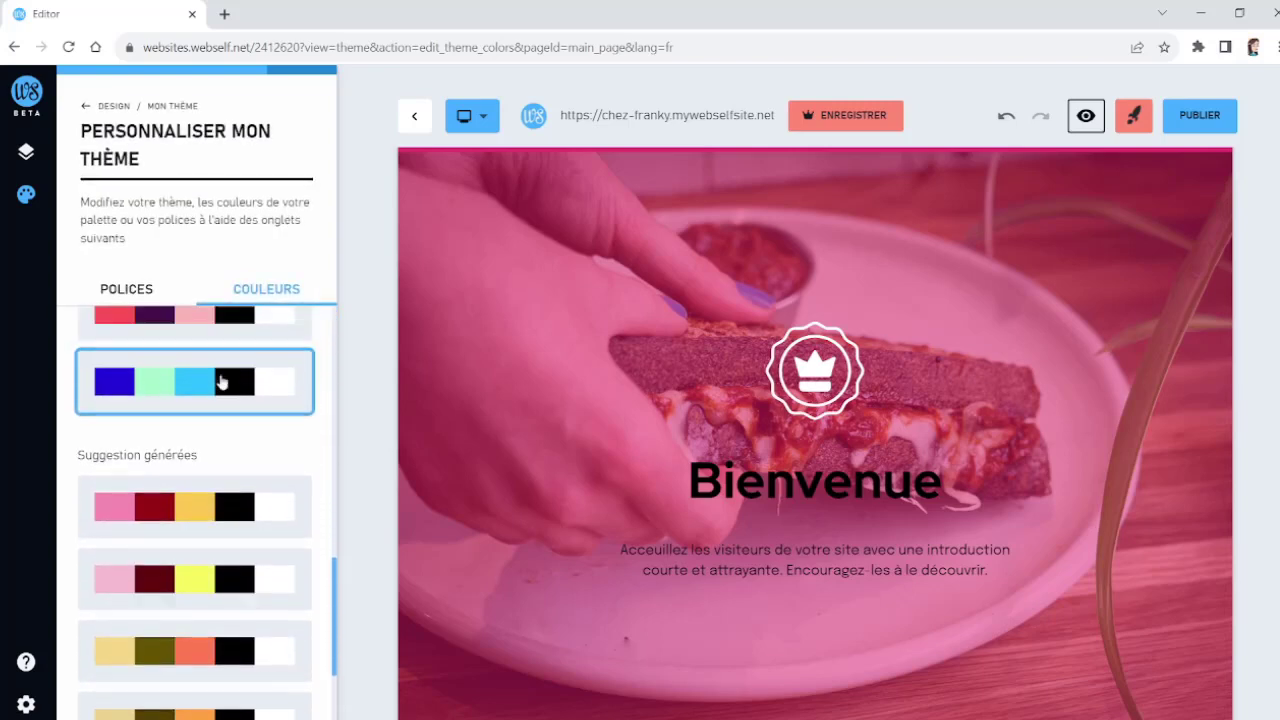
pyautogui.click(224, 517)
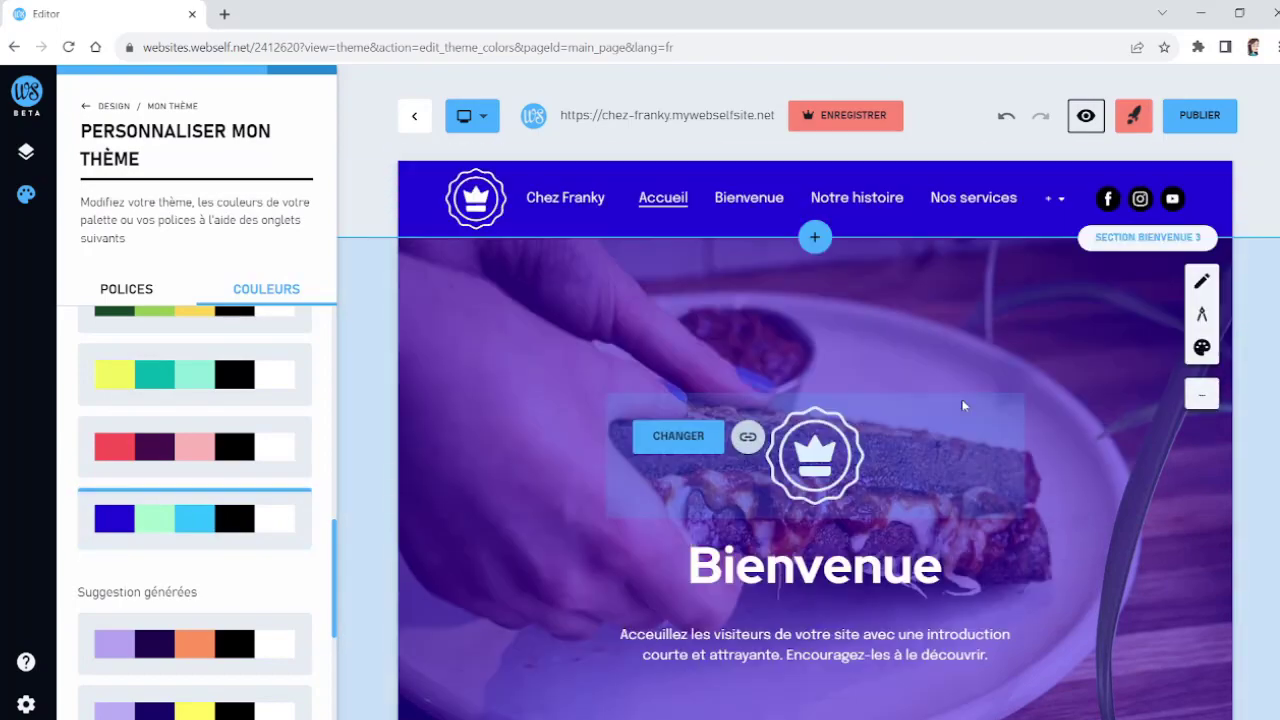
# Step: Review the recoloured page and return to the Design panel
pyautogui.scroll(-10, 963, 404)
pyautogui.scroll(-4, 963, 404)
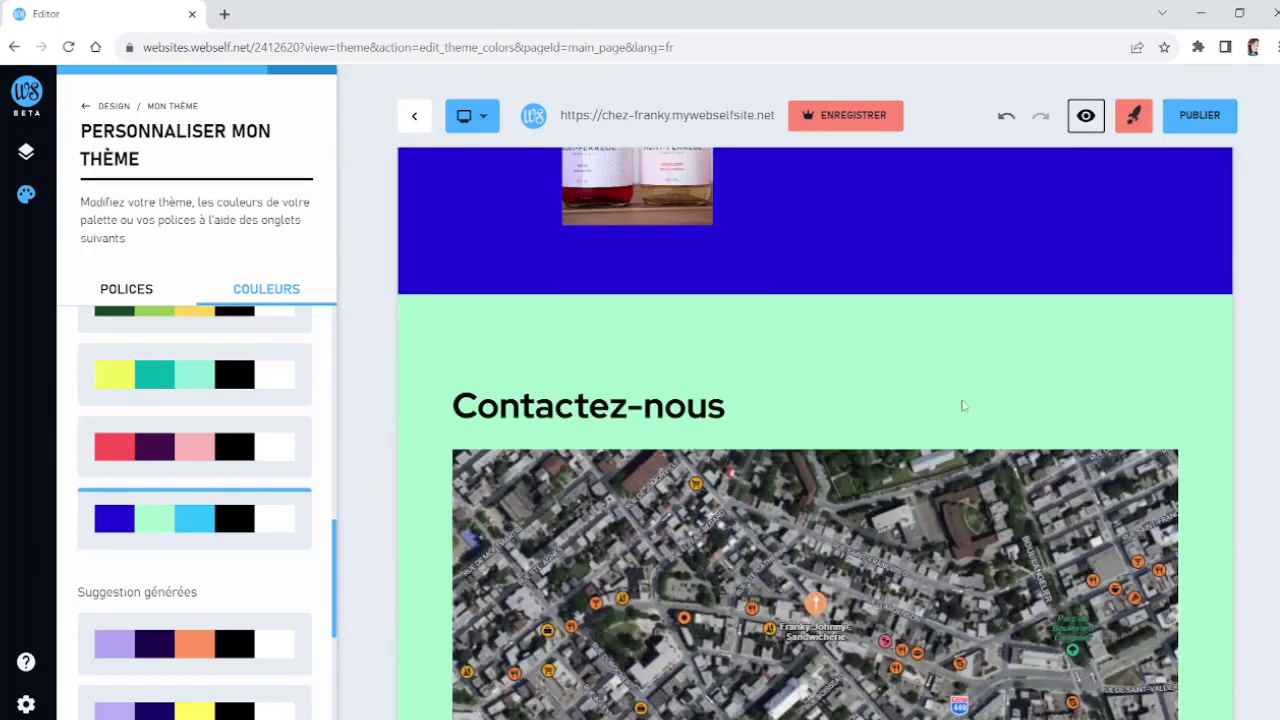
pyautogui.scroll(14, 963, 406)
pyautogui.scroll(3, 963, 404)
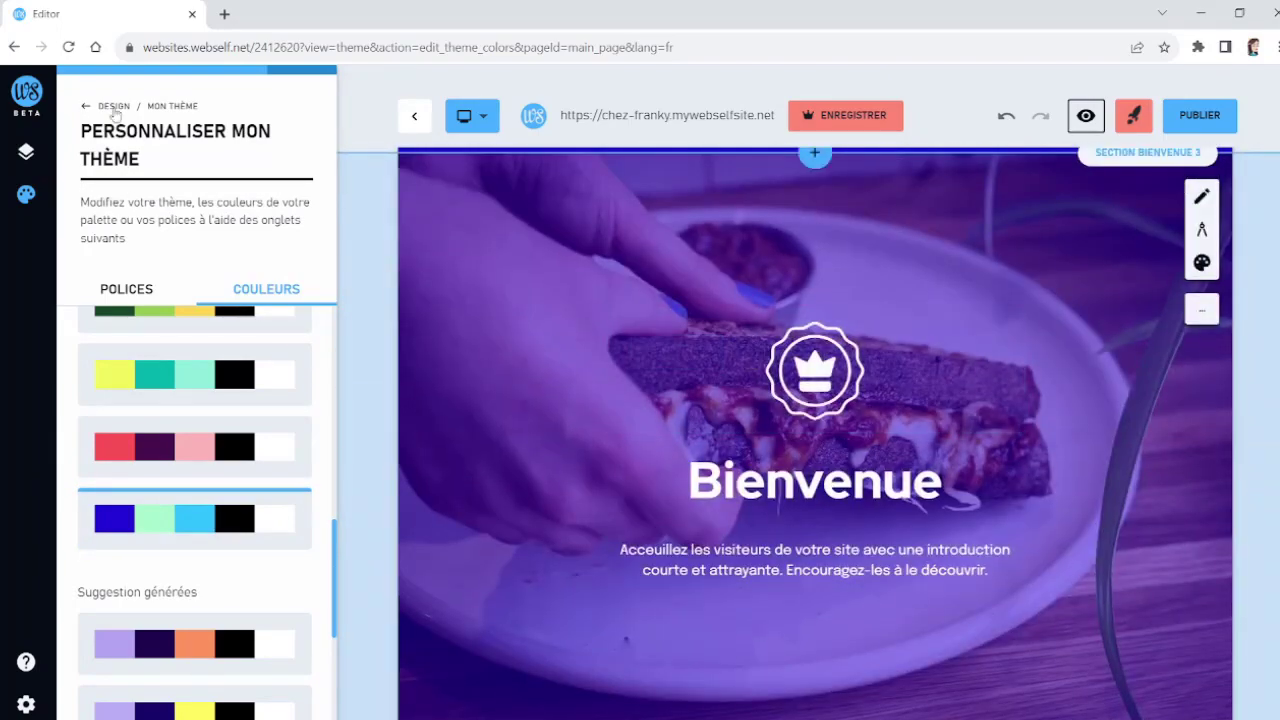
pyautogui.click(86, 105)
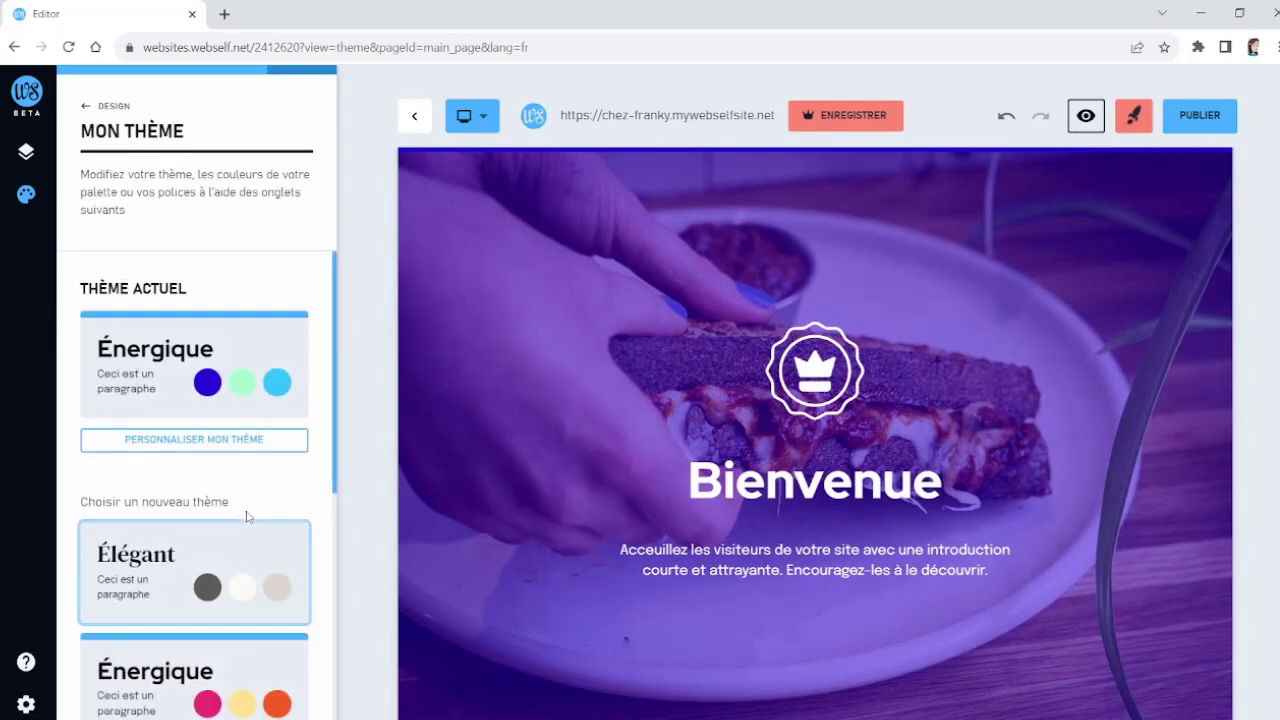
pyautogui.scroll(-5, 249, 525)
pyautogui.click(88, 101)
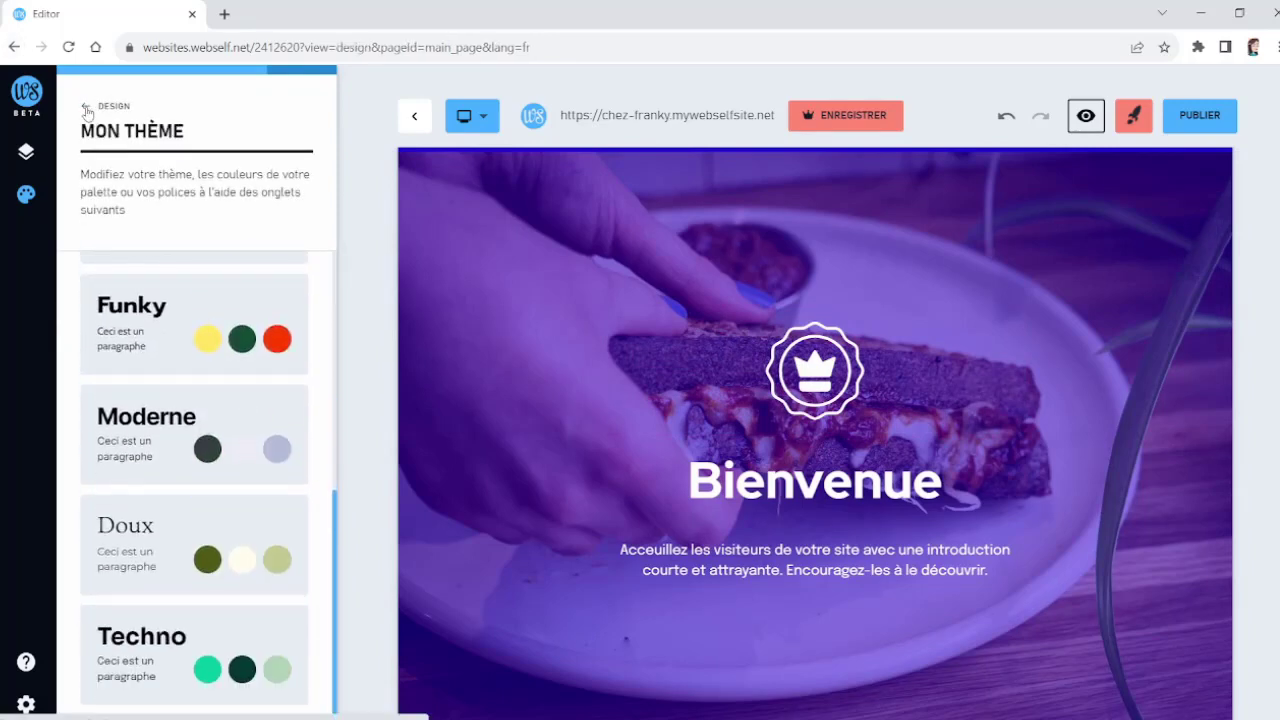
# Step: Open the theme's text settings and choose the second Energetic font pairing for titles and paragraphs
pyautogui.scroll(-2, 240, 457)
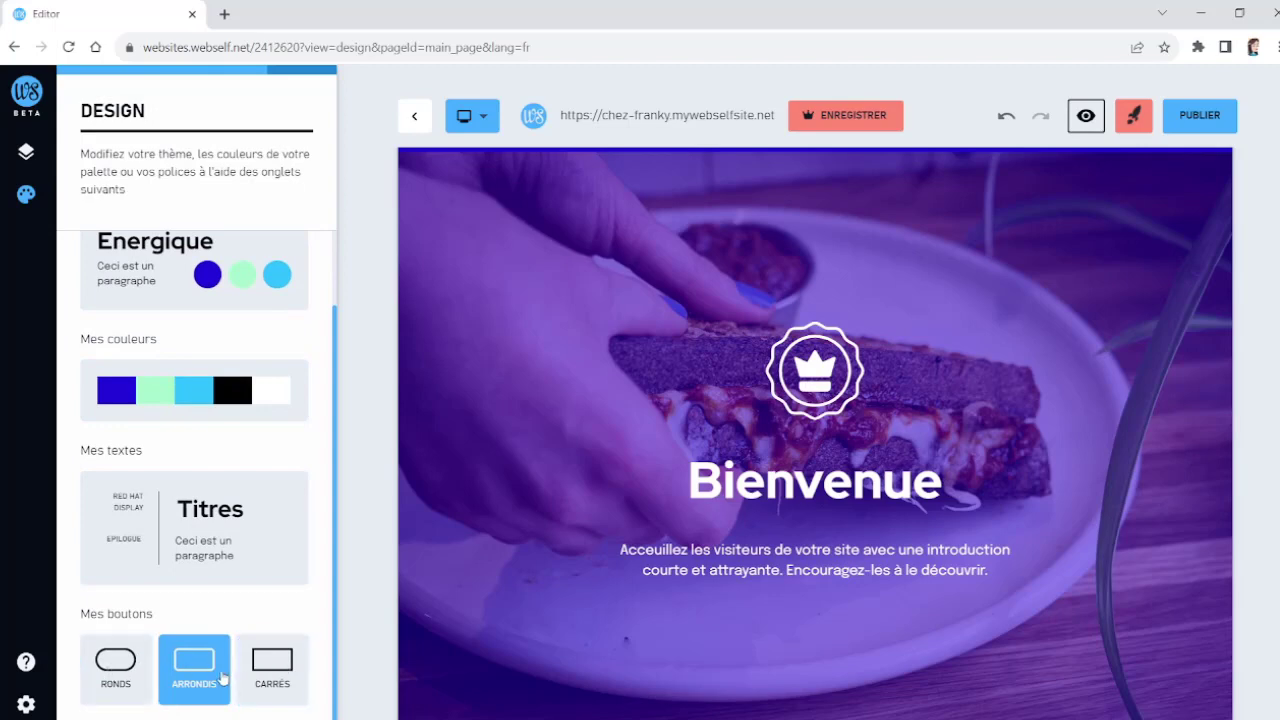
pyautogui.click(200, 537)
pyautogui.scroll(-3, 197, 428)
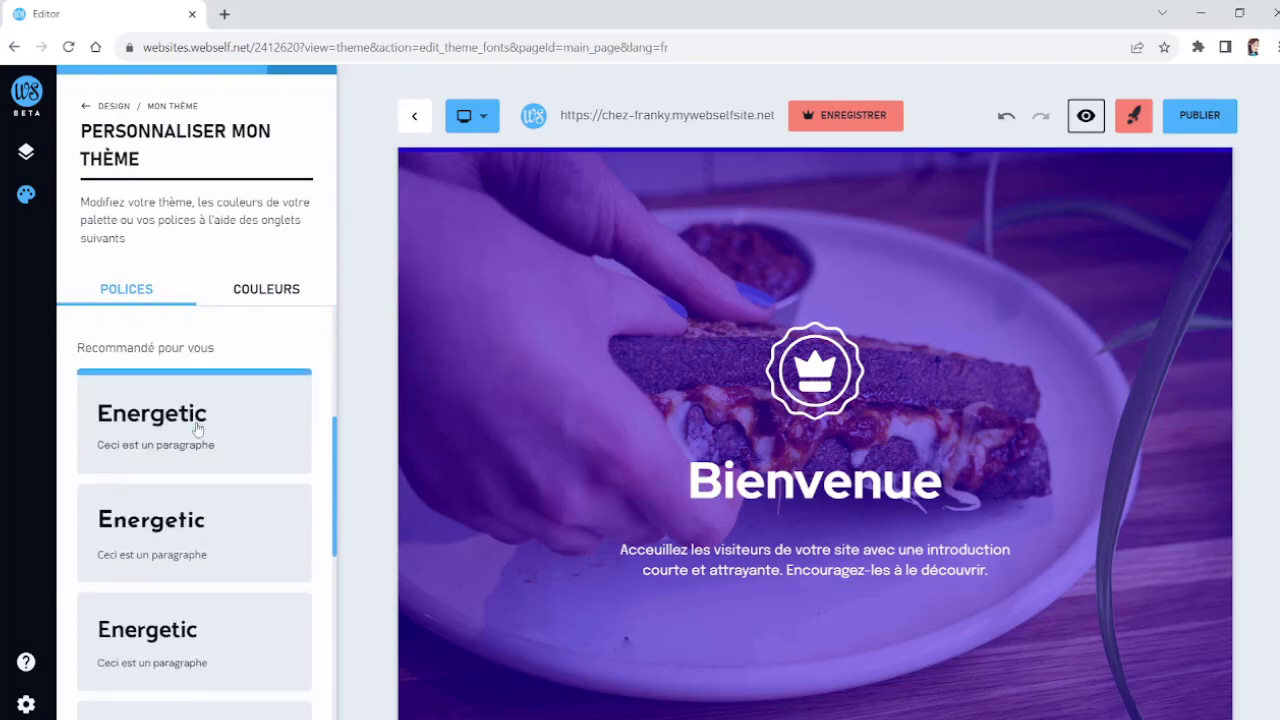
pyautogui.scroll(-1, 197, 428)
pyautogui.click(212, 458)
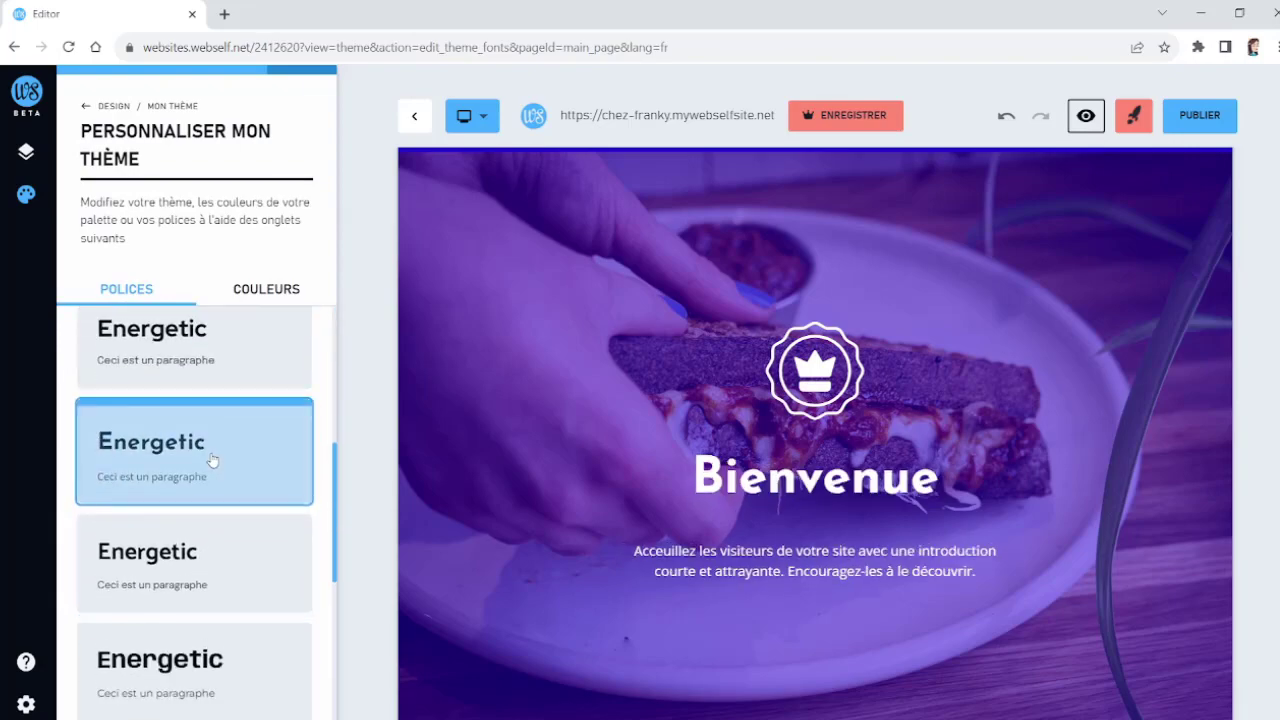
# Step: Scroll through the page to preview the new fonts and go back to the Design panel
pyautogui.scroll(-3, 966, 459)
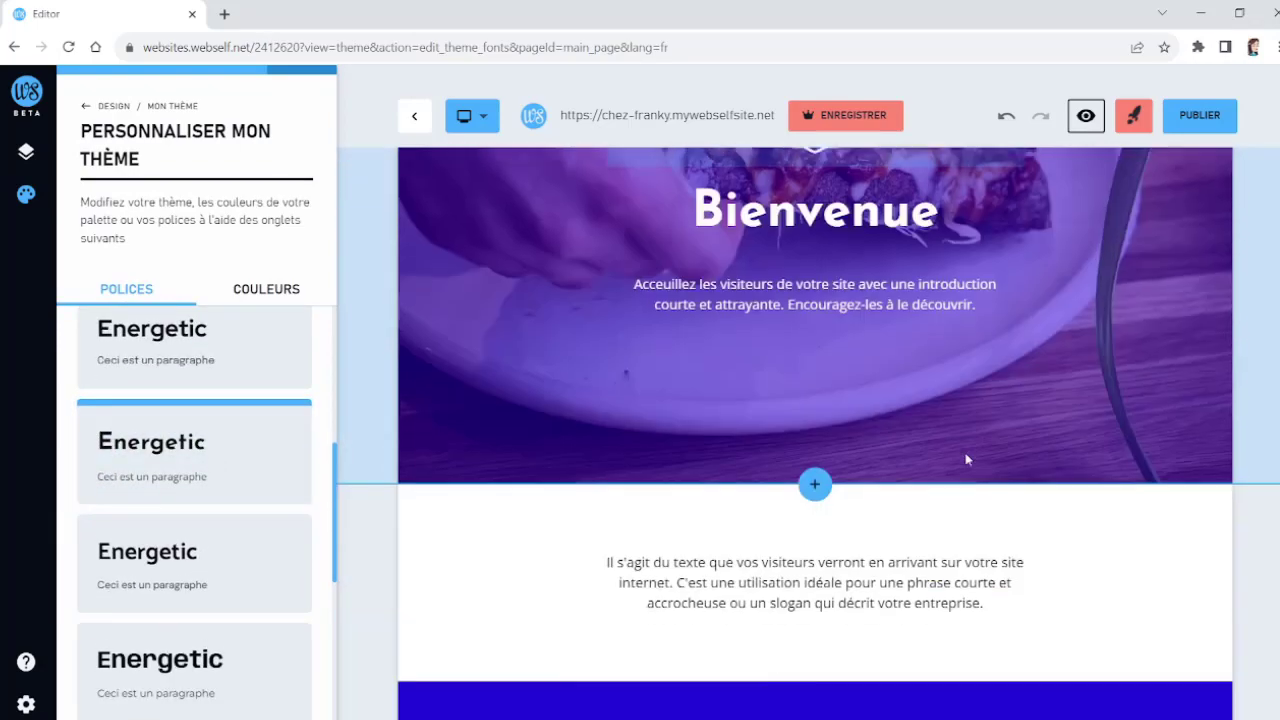
pyautogui.scroll(-10, 966, 459)
pyautogui.scroll(3, 966, 459)
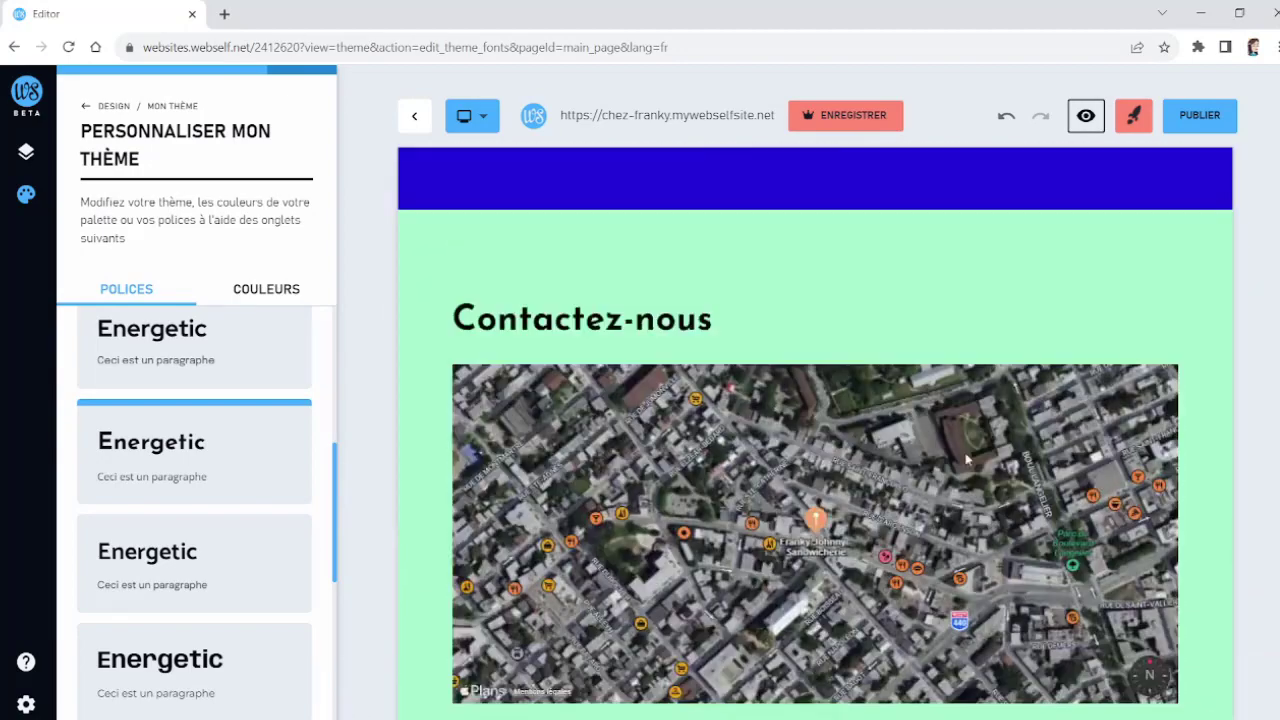
pyautogui.scroll(10, 966, 459)
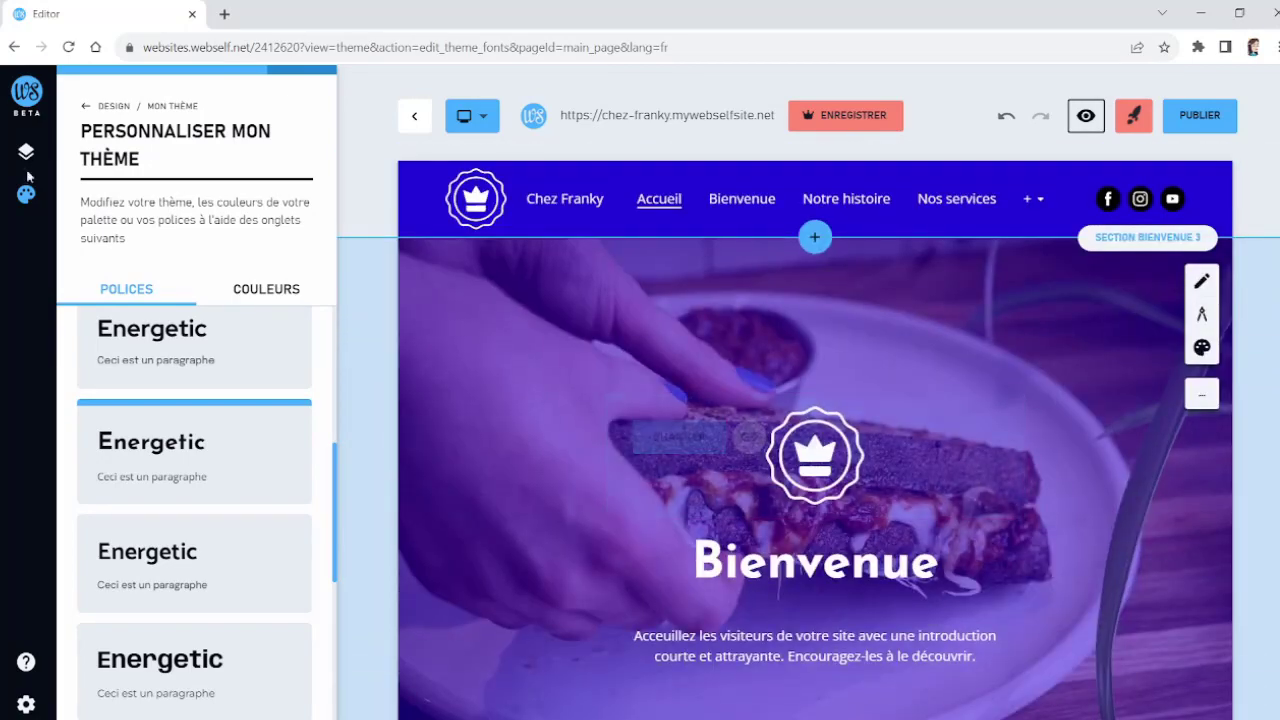
pyautogui.click(86, 107)
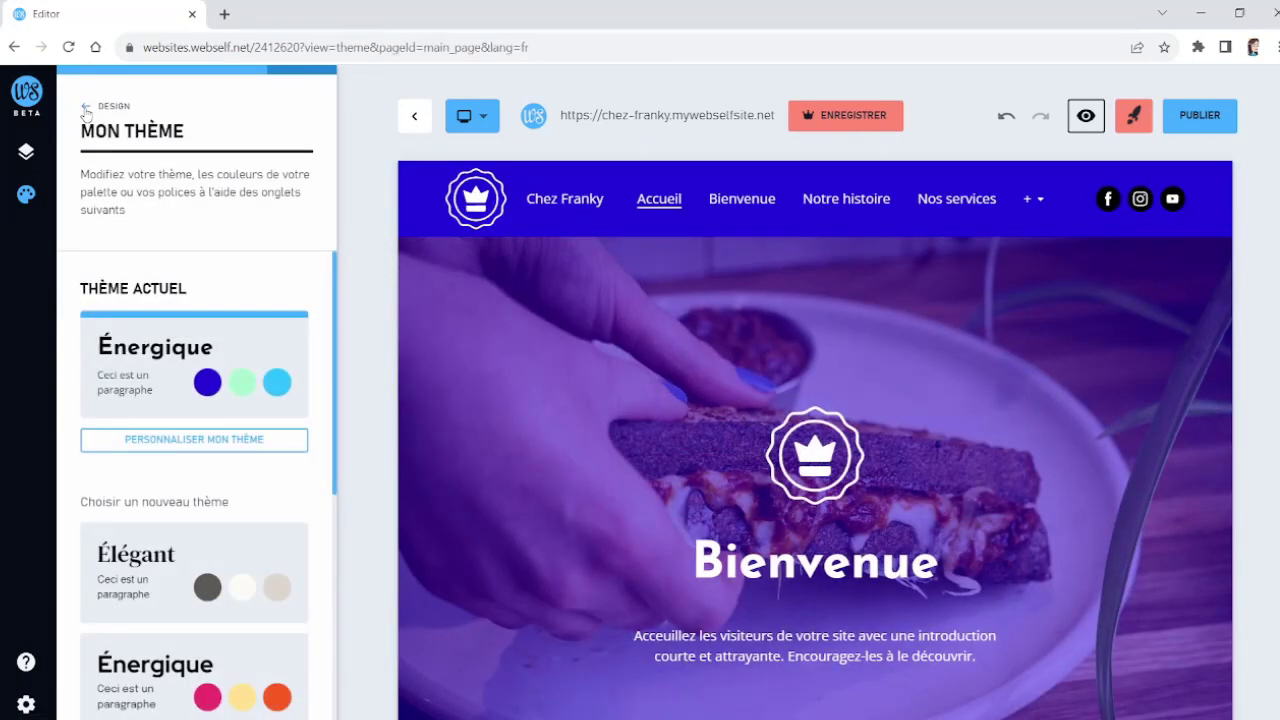
pyautogui.click(86, 107)
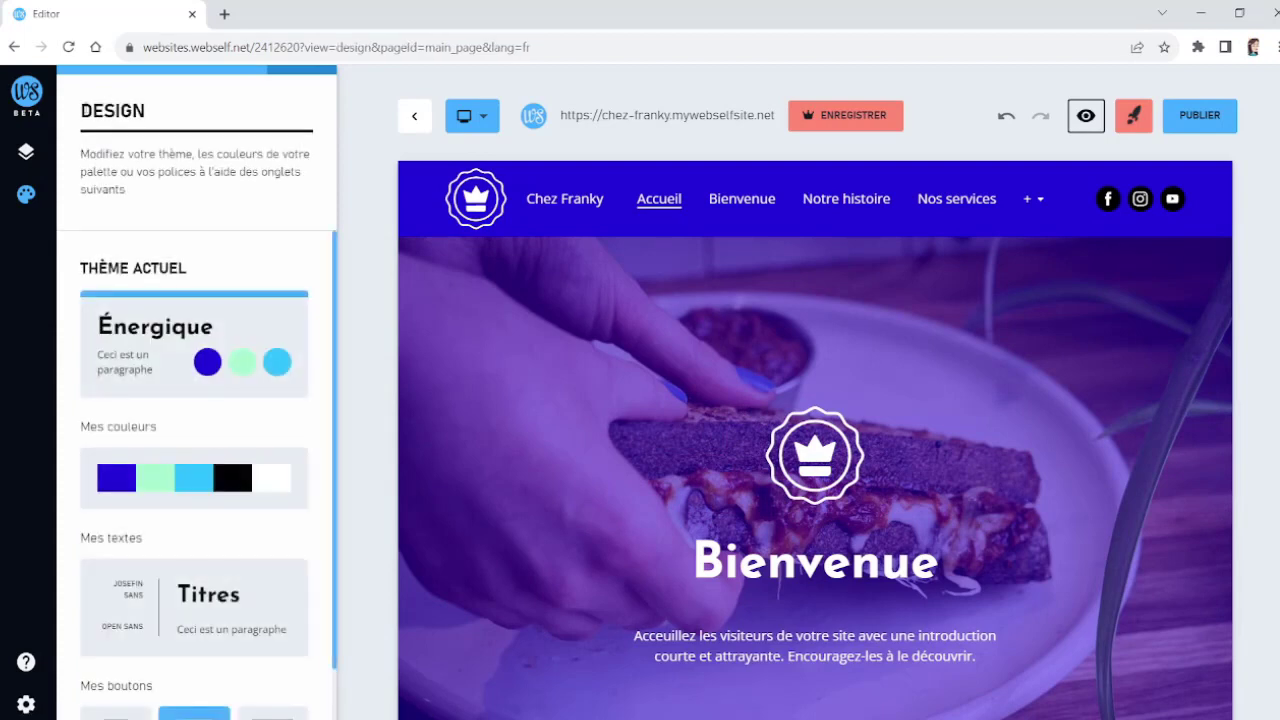
# Step: Open the Accueil page's settings on the Référencement tab and review its URL, title tag and meta description fields
pyautogui.click(25, 156)
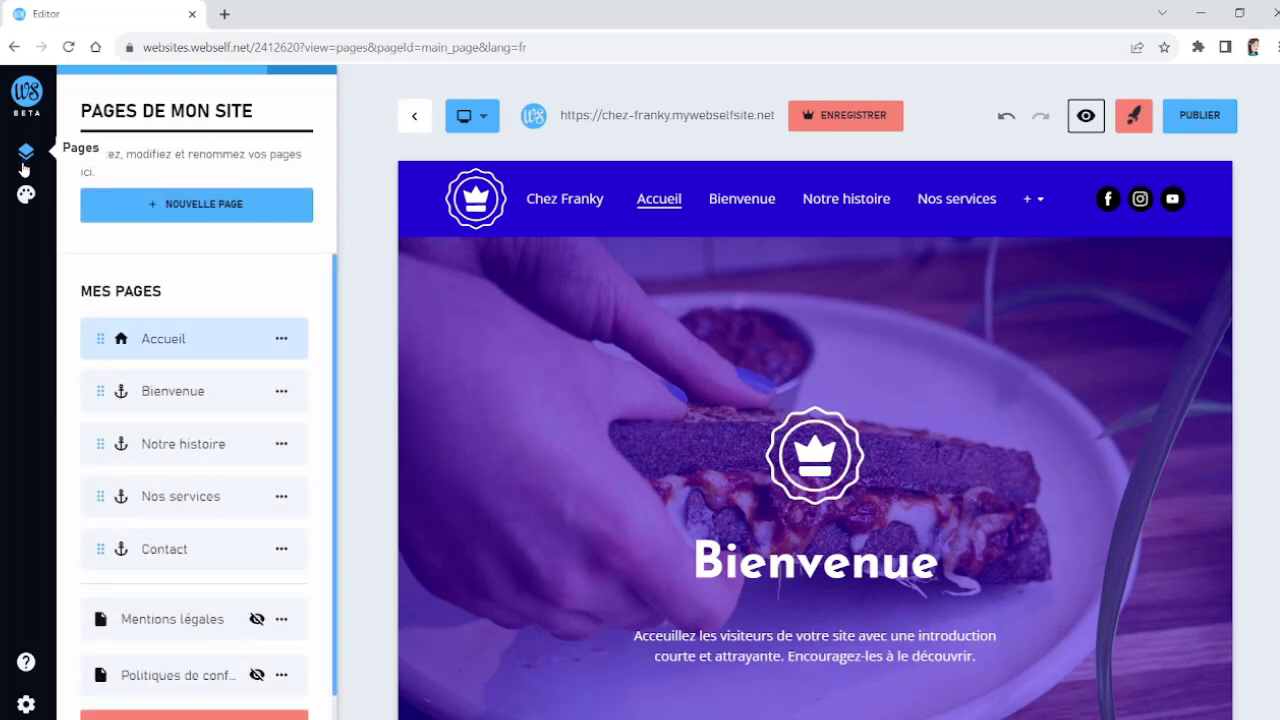
pyautogui.scroll(-1, 228, 378)
pyautogui.scroll(1, 234, 383)
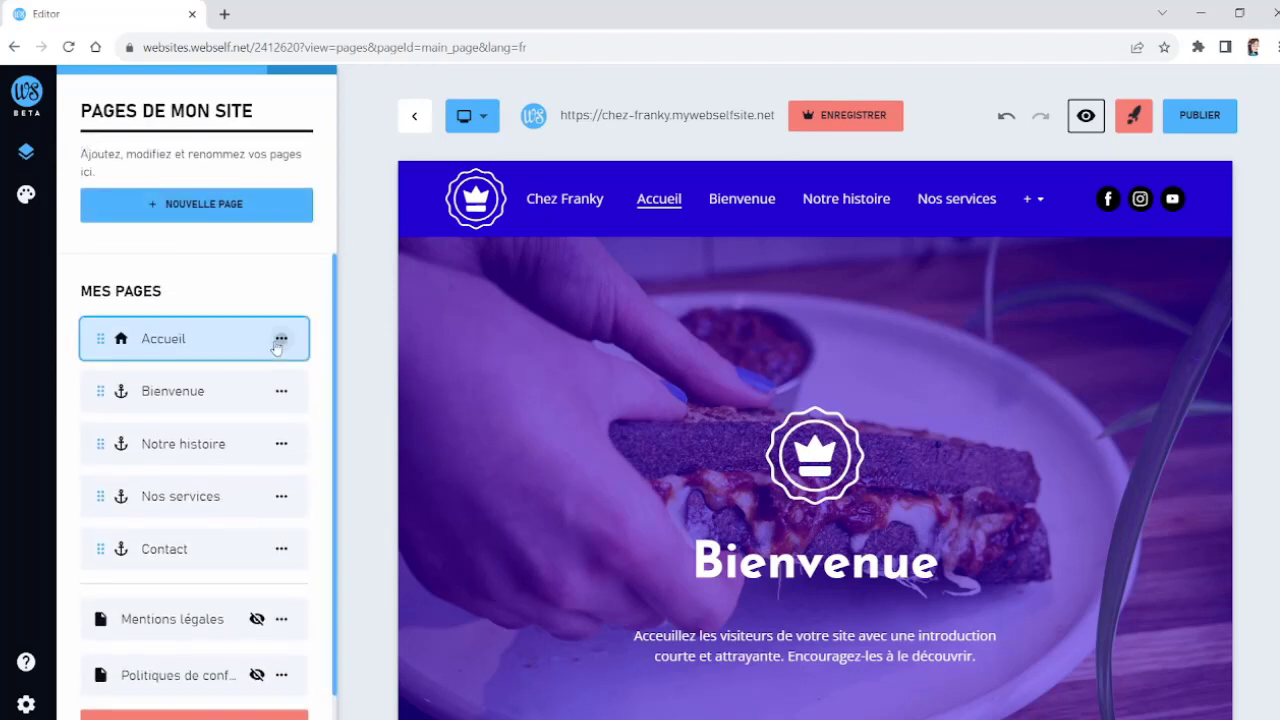
pyautogui.click(280, 340)
pyautogui.click(292, 462)
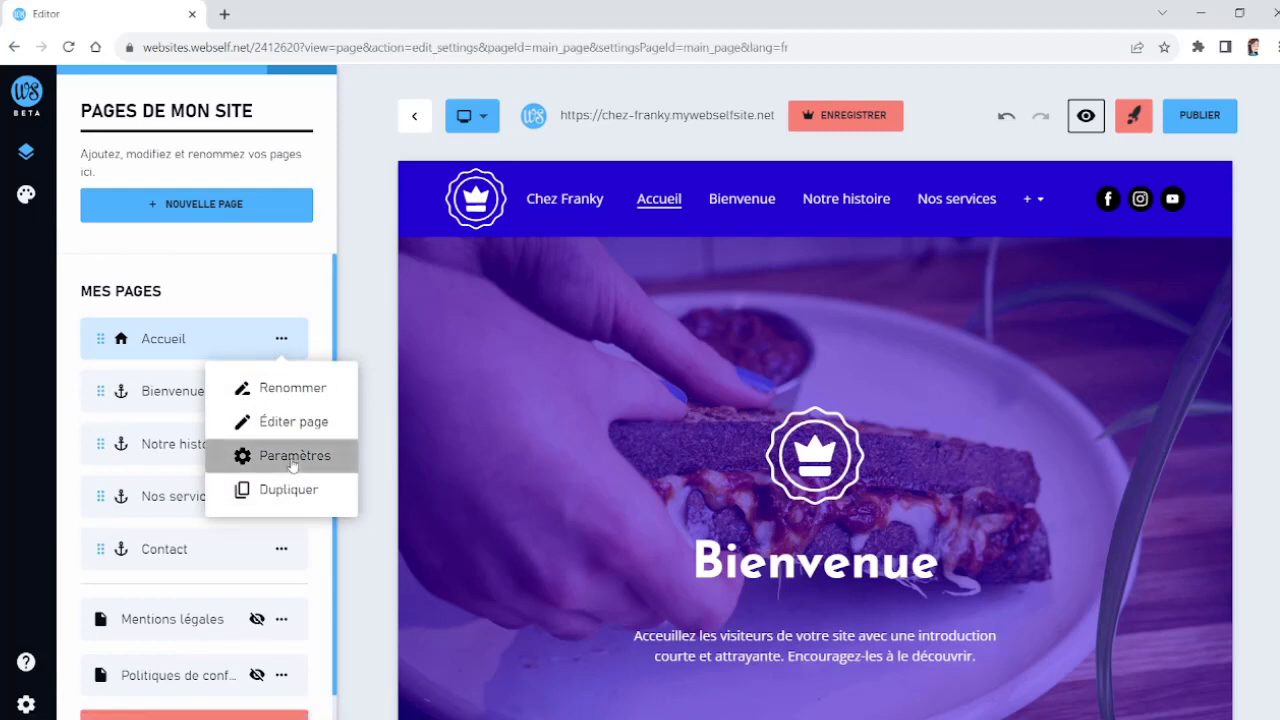
pyautogui.click(255, 247)
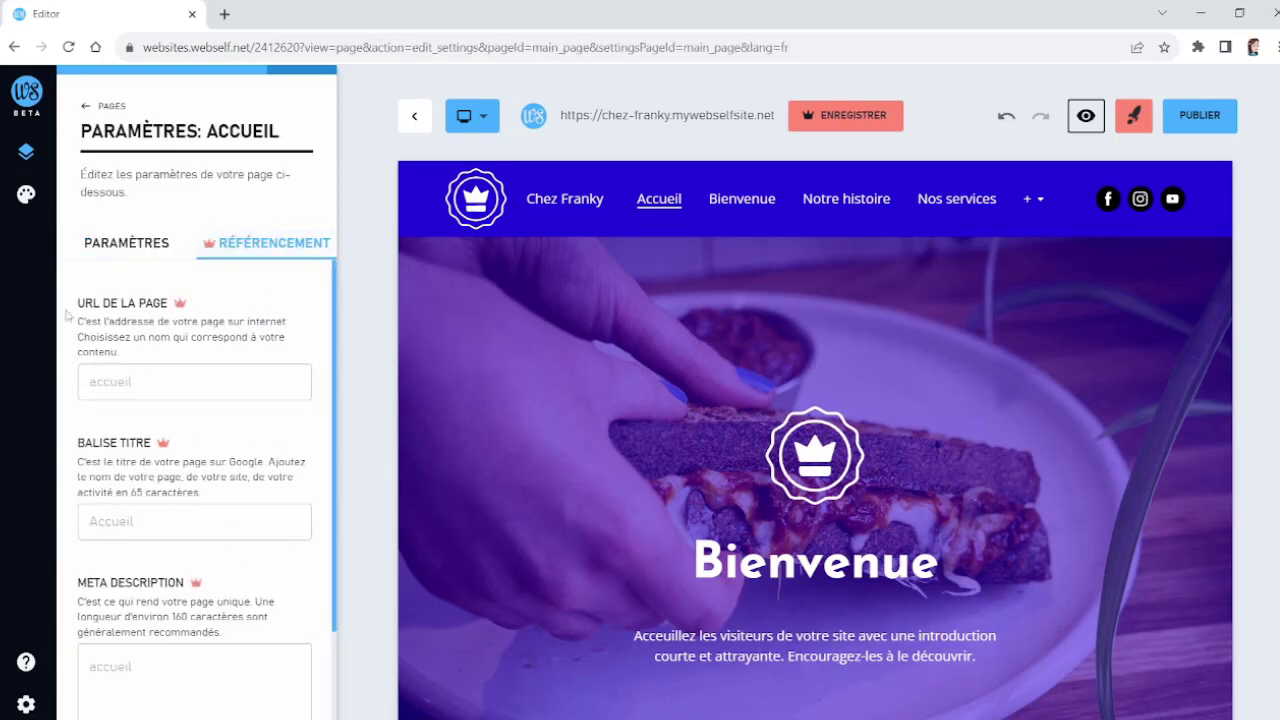
pyautogui.scroll(-1, 174, 460)
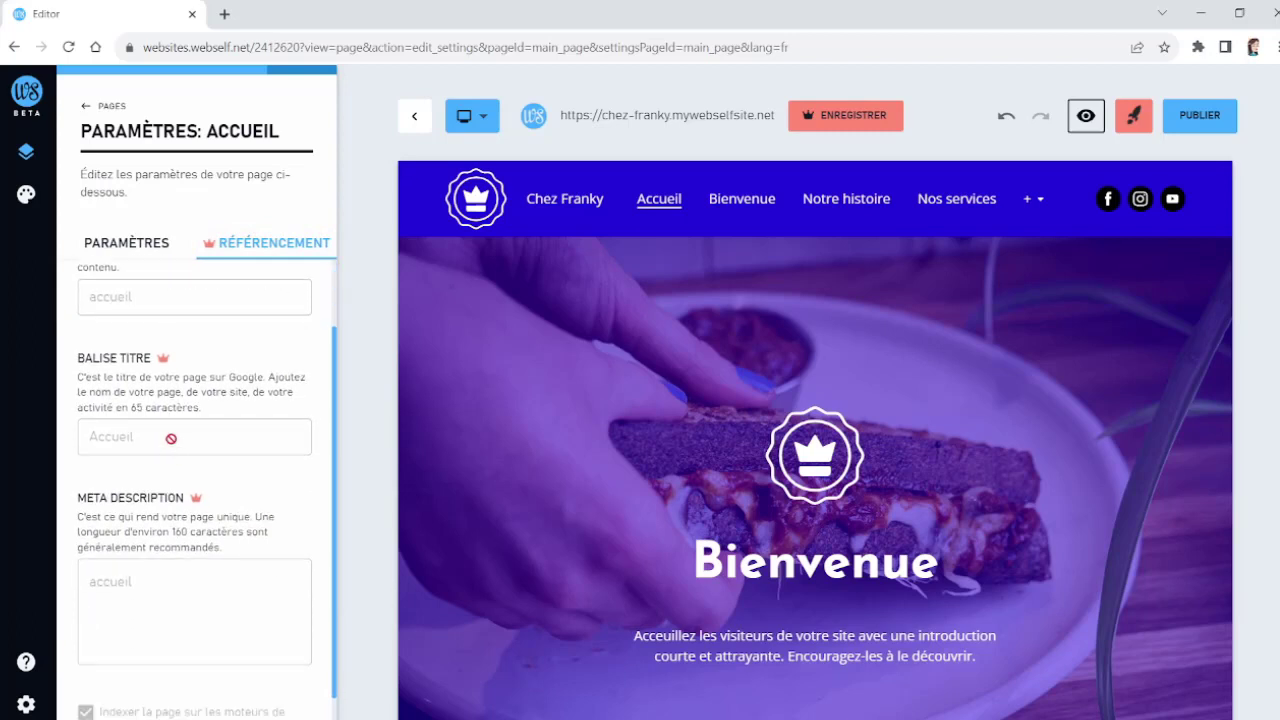
pyautogui.scroll(-1, 171, 438)
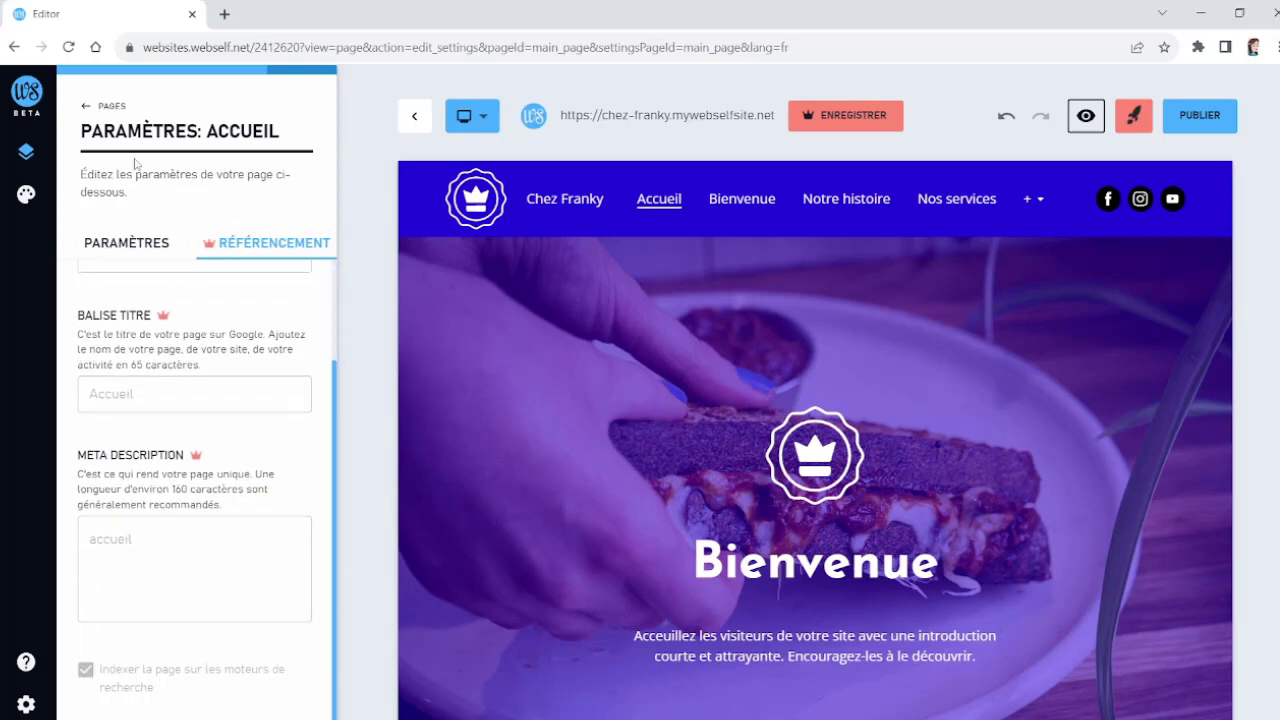
pyautogui.click(86, 109)
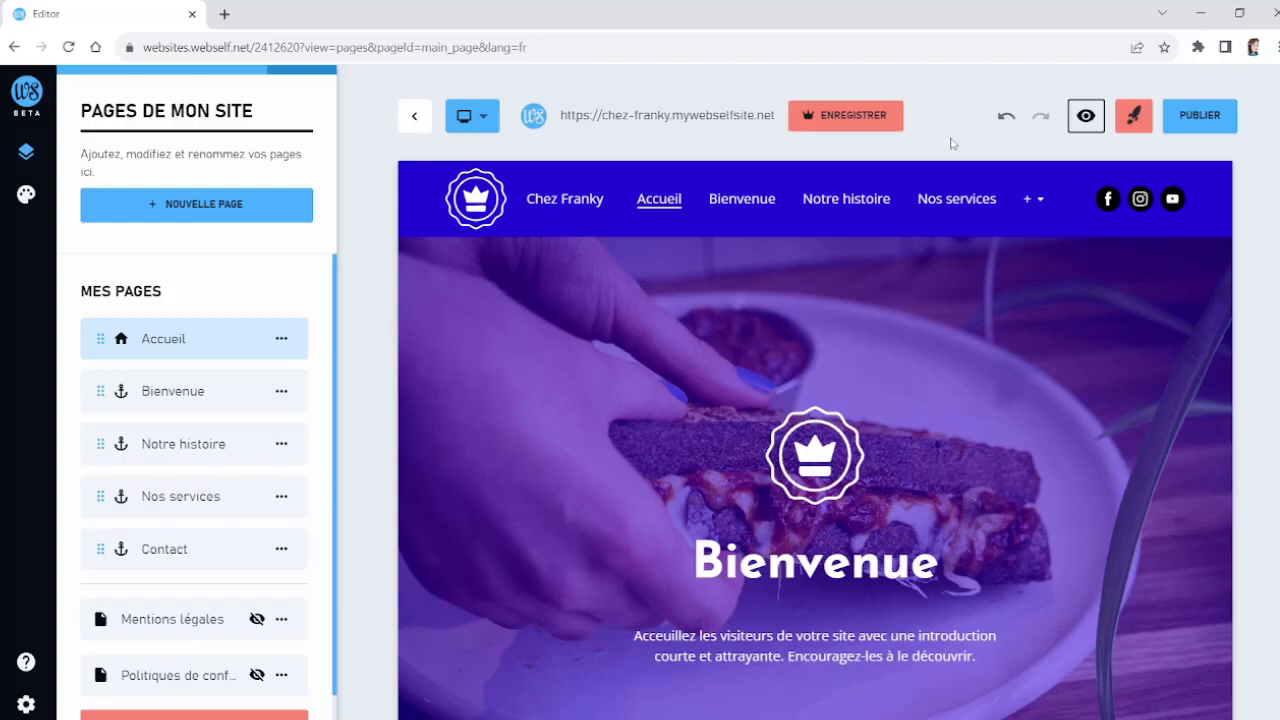
# Step: Scroll through the home page to review the finished site
pyautogui.scroll(-15, 826, 534)
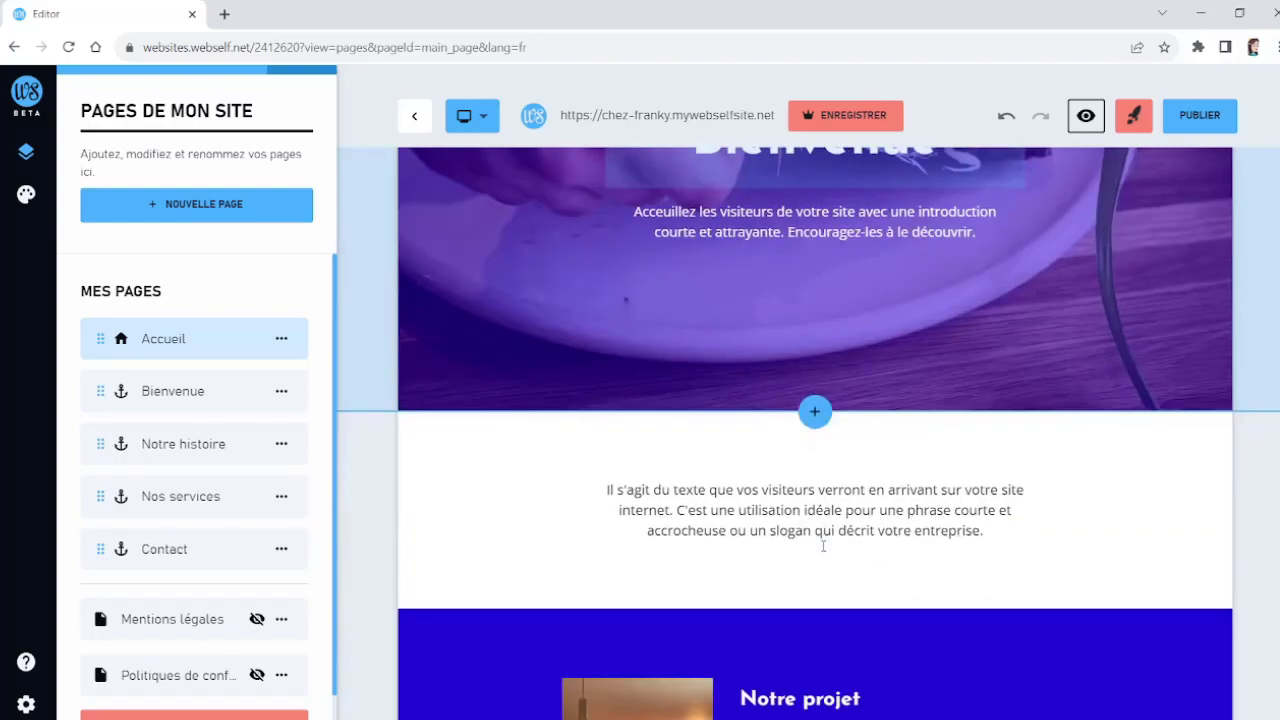
pyautogui.scroll(-10, 823, 548)
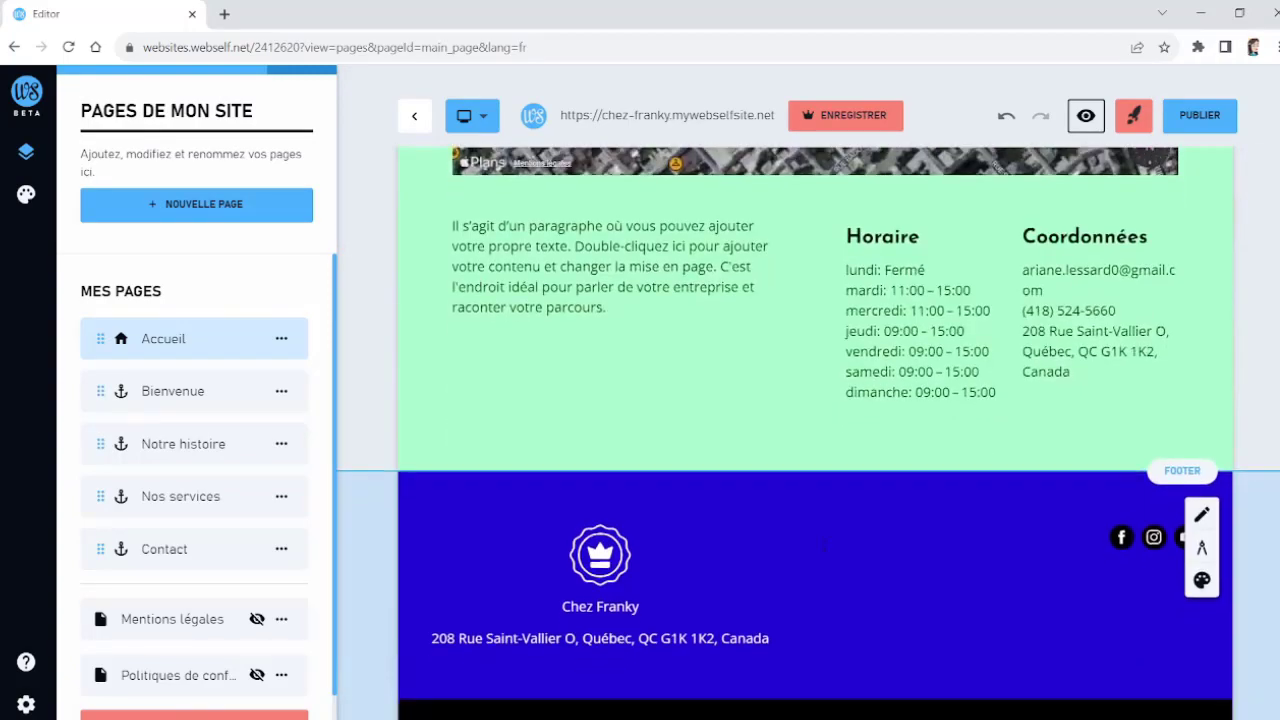
pyautogui.scroll(5, 823, 549)
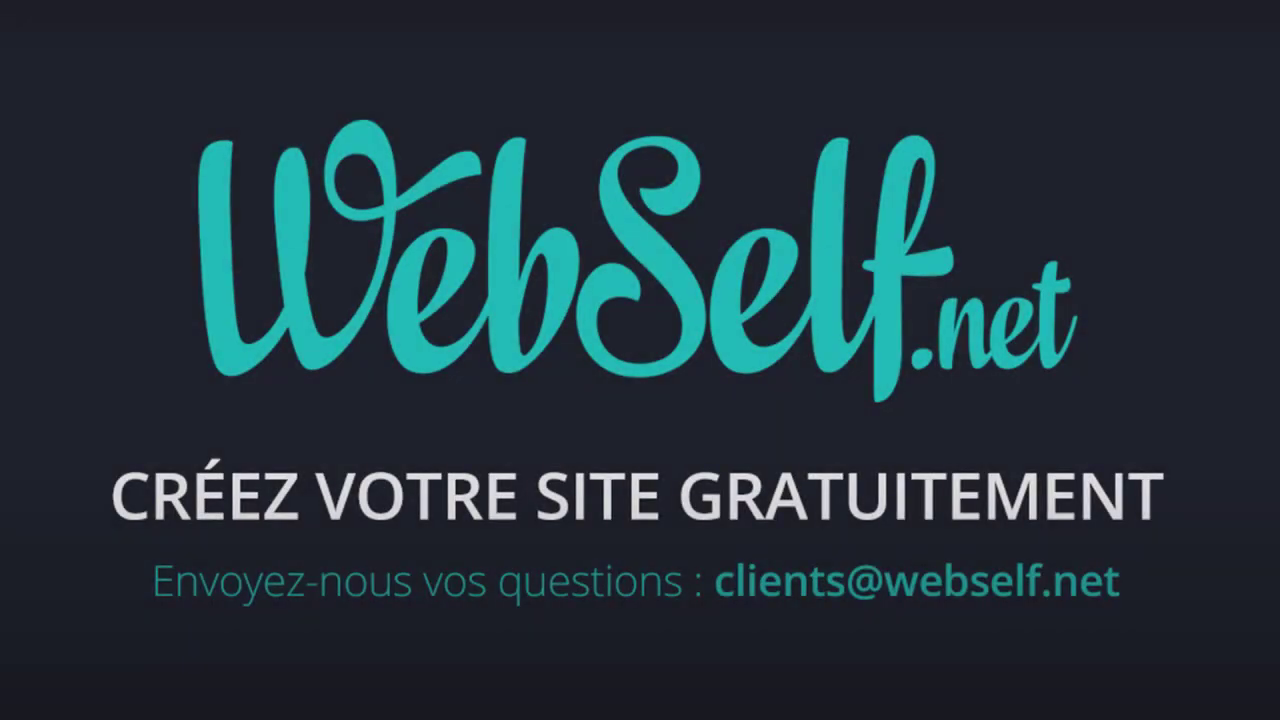